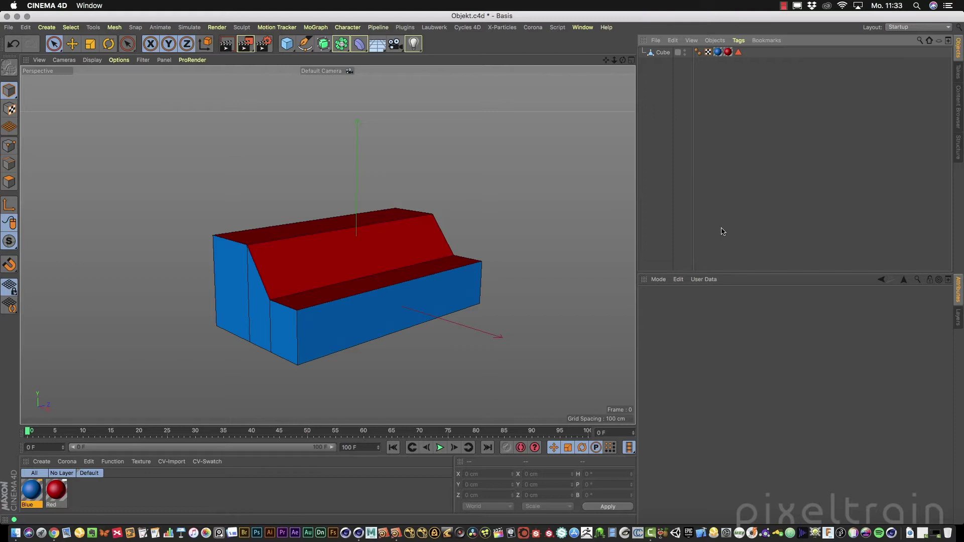
# - Orbit the view and select the red-and-blue Cube object for export
pyautogui.moveTo(370, 260)
pyautogui.keyDown('alt'); pyautogui.mouseDown()
pyautogui.moveTo(405, 272)
pyautogui.moveTo(357, 280)
pyautogui.moveTo(357, 264)
pyautogui.mouseUp(); pyautogui.keyUp('alt')
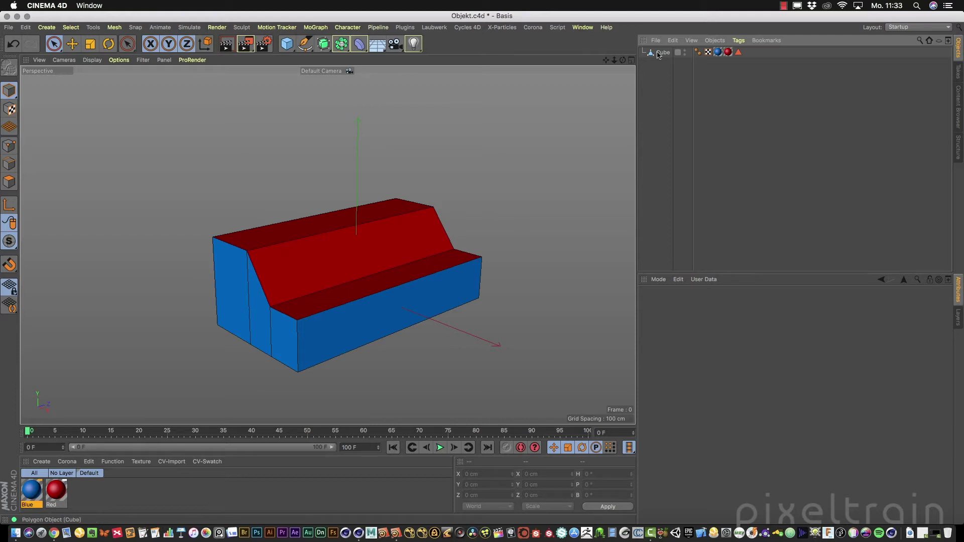
pyautogui.hotkey('ctrl', 'a')
# - Export the Cube as Wavefront OBJ to Objekt.obj, replacing the old file, with materials included
pyautogui.click(9, 27)
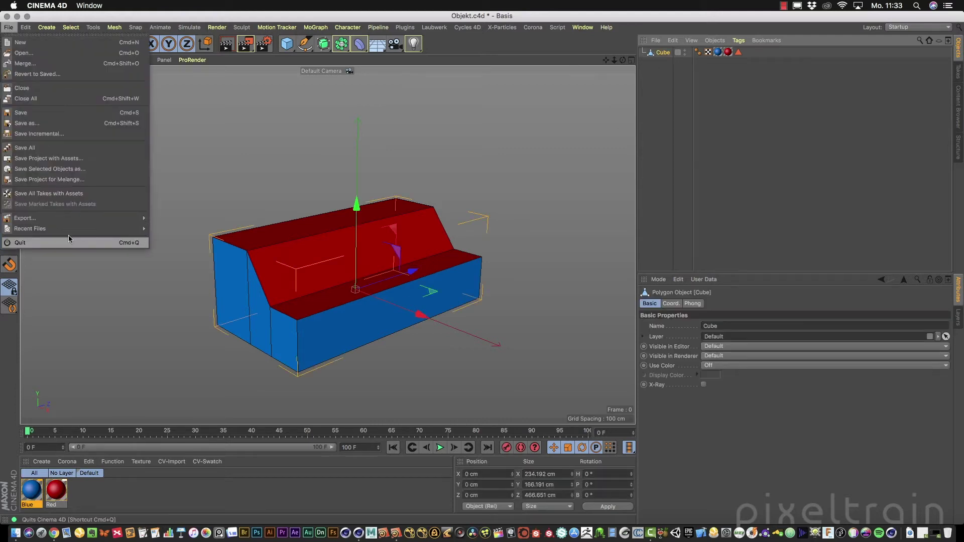
pyautogui.moveTo(76, 218)
pyautogui.click(166, 375)
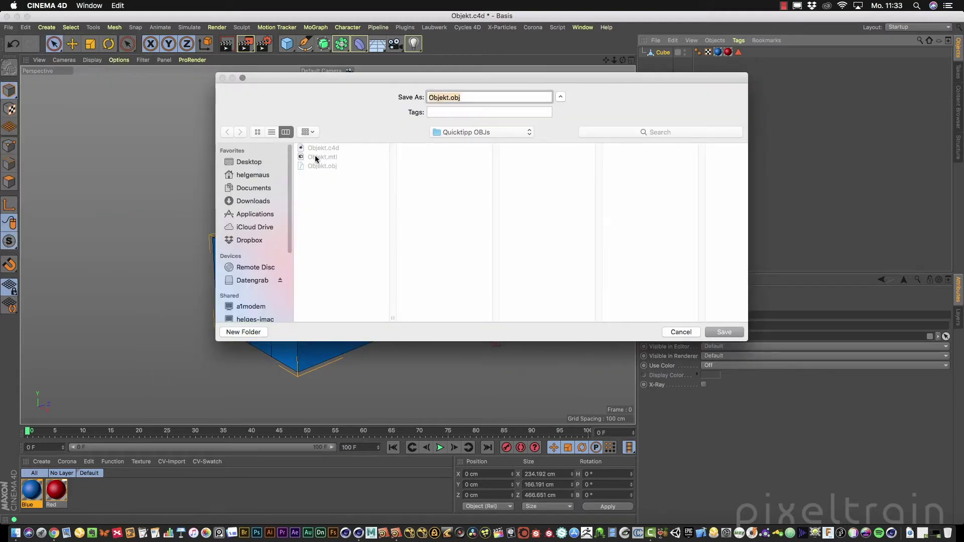
pyautogui.click(324, 169)
pyautogui.click(724, 333)
pyautogui.click(555, 144)
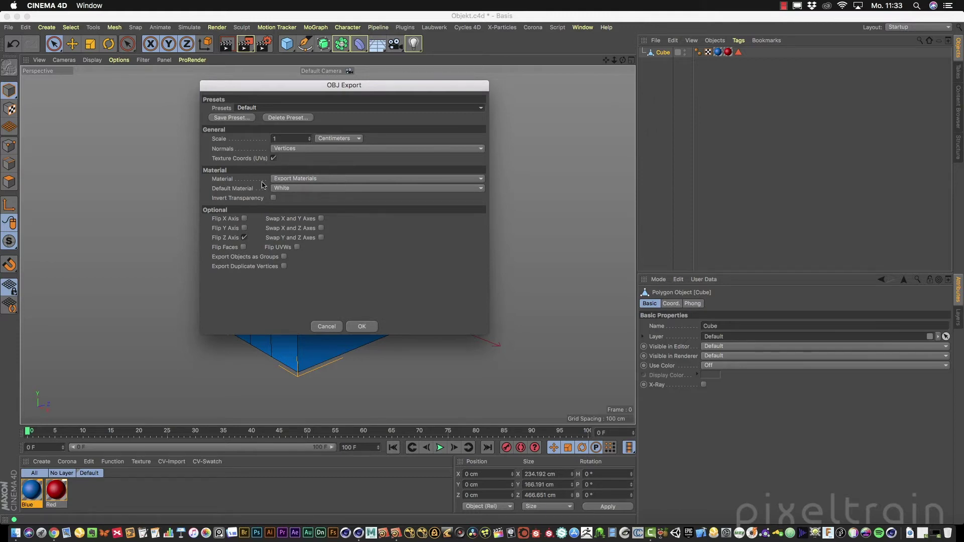
pyautogui.click(360, 326)
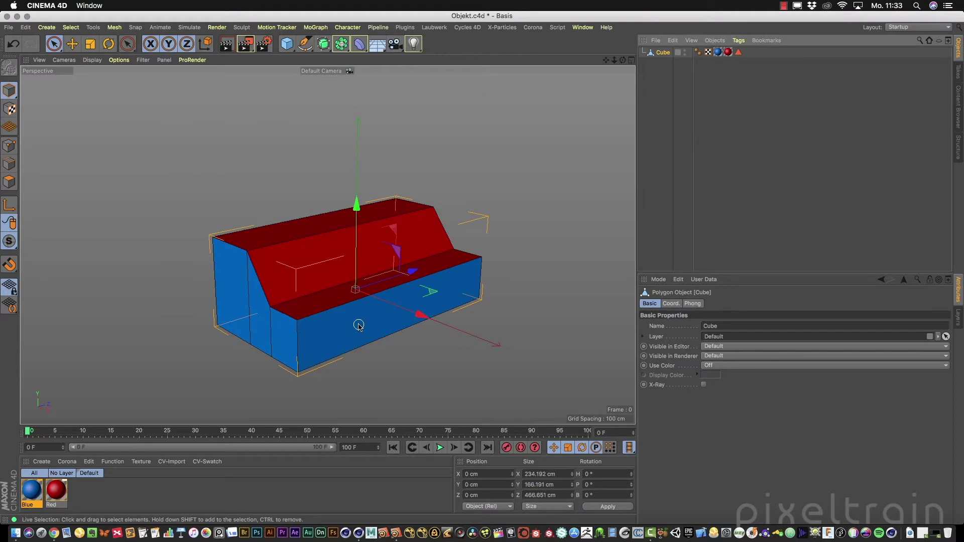
# - In Houdini, create a Geometry node and rename it IMPORT
pyautogui.click(397, 533)
pyautogui.press('Tab')
pyautogui.write('geo')
pyautogui.press('Return')
pyautogui.doubleClick(772, 329)
pyautogui.write('IMPORT')
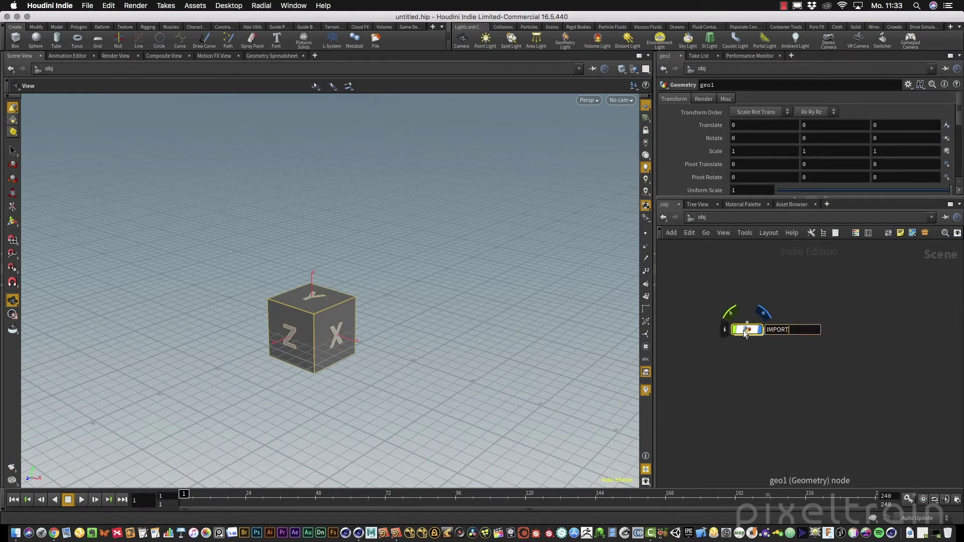
pyautogui.press('Return')
# - Inside IMPORT, set file1's Geometry File to Objekt.obj from the Quicktipp OBJs folder
pyautogui.doubleClick(746, 331)
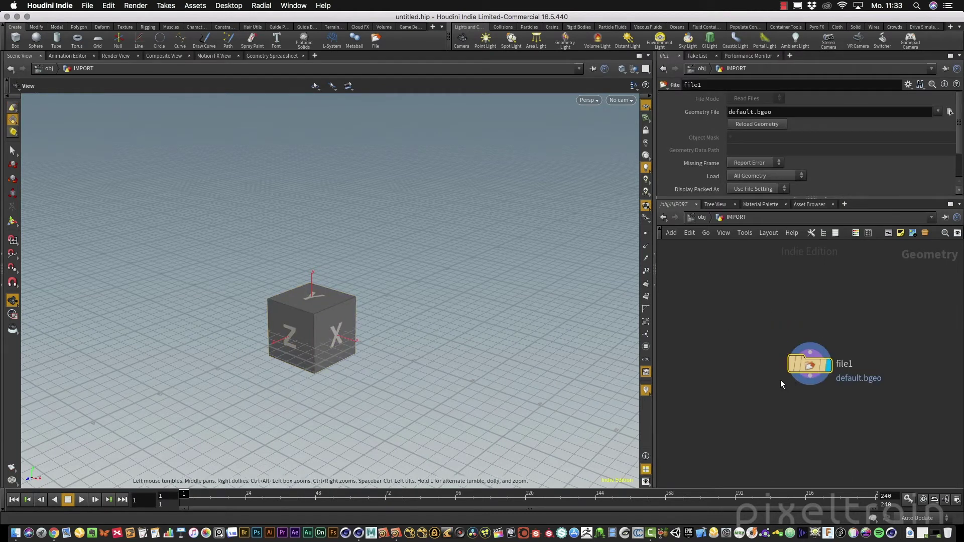
pyautogui.moveTo(815, 410); pyautogui.dragTo(746, 339, button='middle')
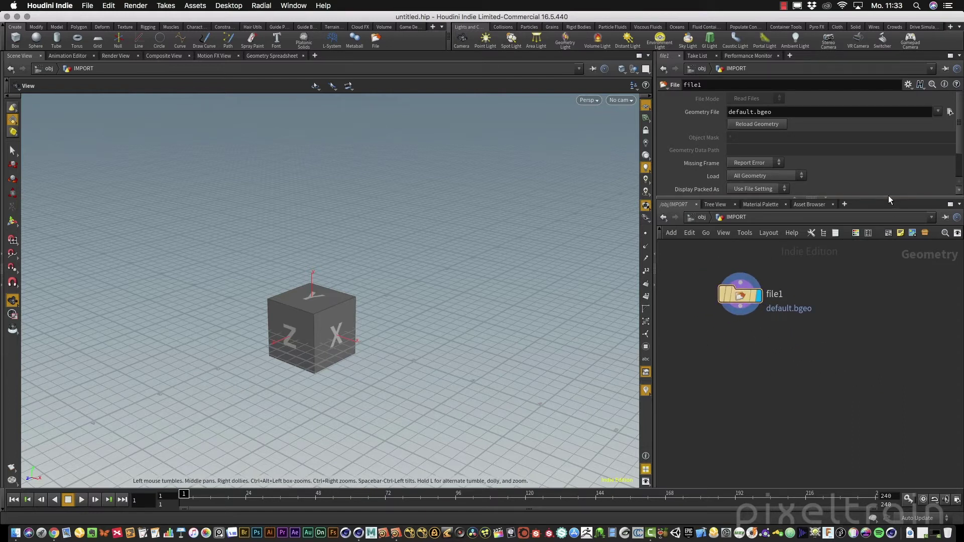
pyautogui.moveTo(888, 199); pyautogui.dragTo(888, 249)
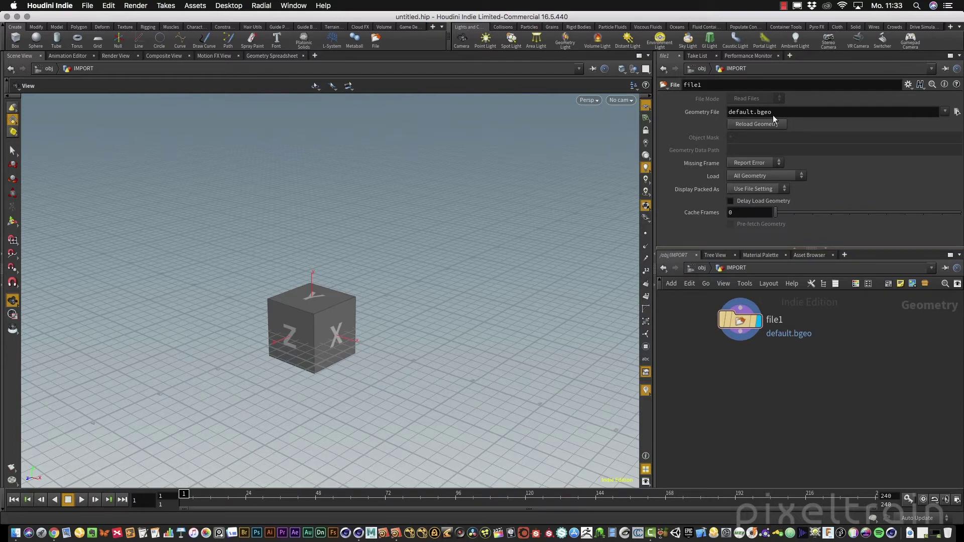
pyautogui.click(957, 112)
pyautogui.moveTo(703, 19); pyautogui.dragTo(273, 77)
pyautogui.click(527, 304)
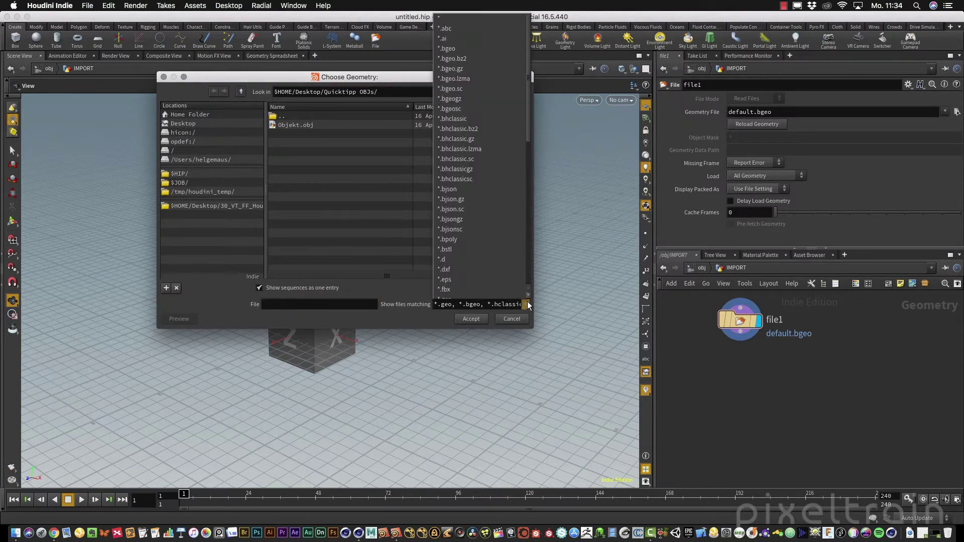
pyautogui.moveTo(527, 103); pyautogui.dragTo(528, 34)
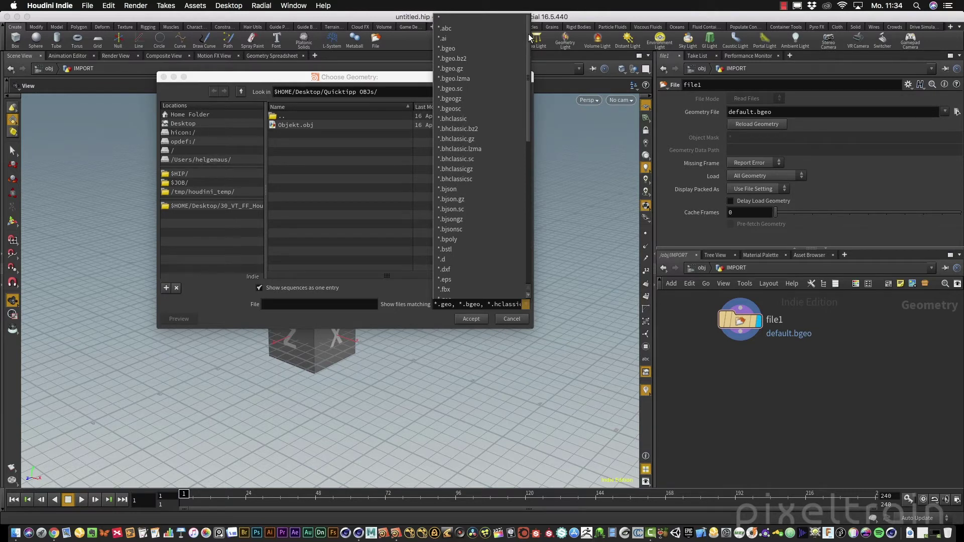
pyautogui.click(366, 177)
pyautogui.click(294, 125)
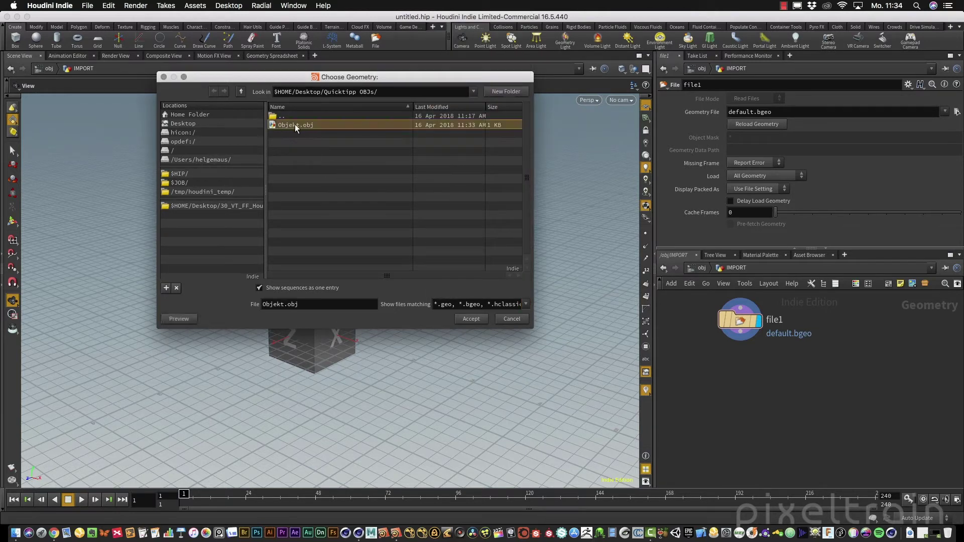
pyautogui.click(471, 319)
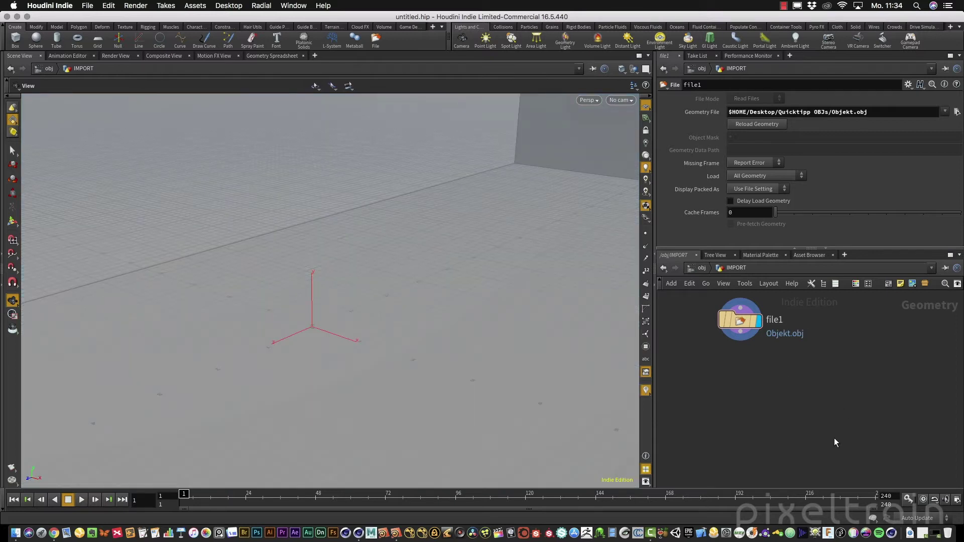
# - Frame the imported Objekt.obj and tumble the view to inspect the grey stepped block
pyautogui.press('h')
pyautogui.press('f')
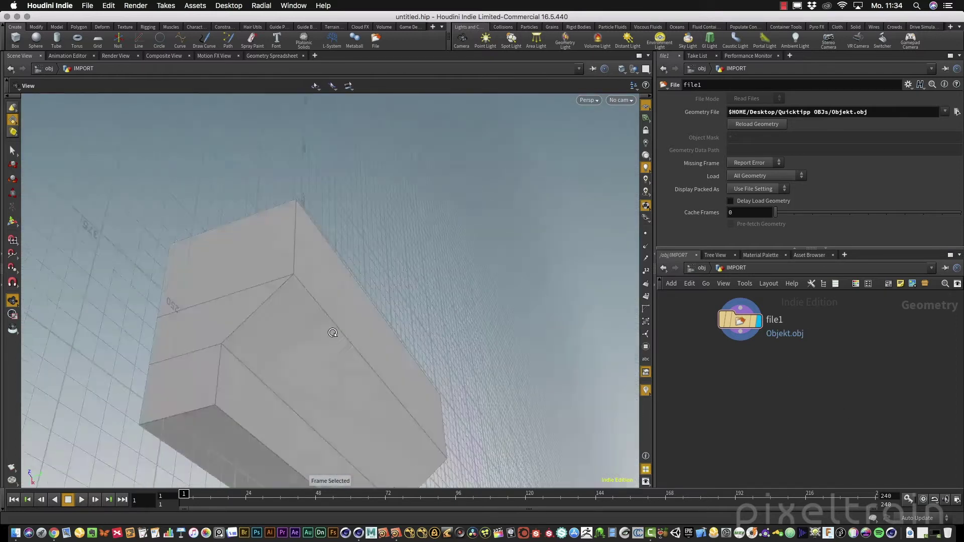
pyautogui.moveTo(338, 329); pyautogui.dragTo(325, 315)
pyautogui.press('h')
pyautogui.moveTo(372, 338); pyautogui.dragTo(362, 316)
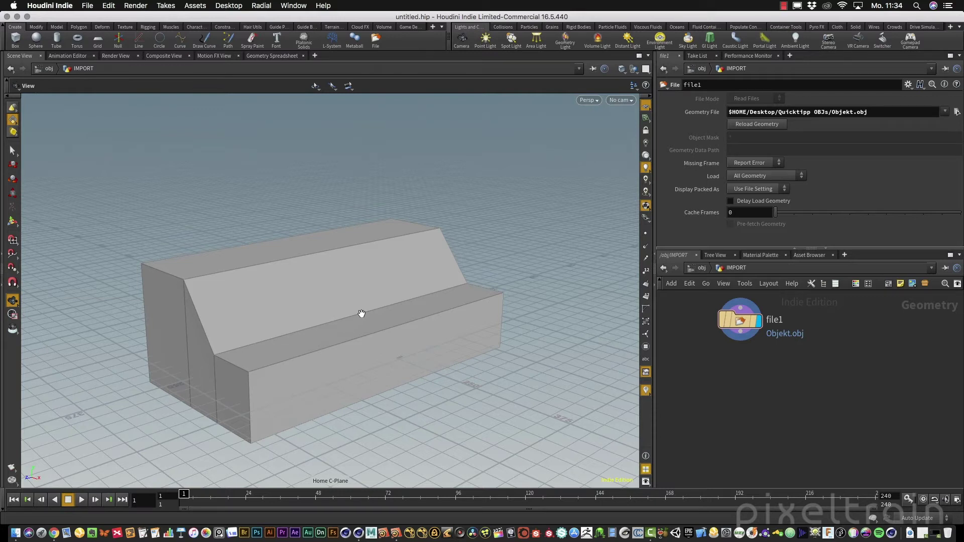
pyautogui.moveTo(362, 313); pyautogui.dragTo(407, 361)
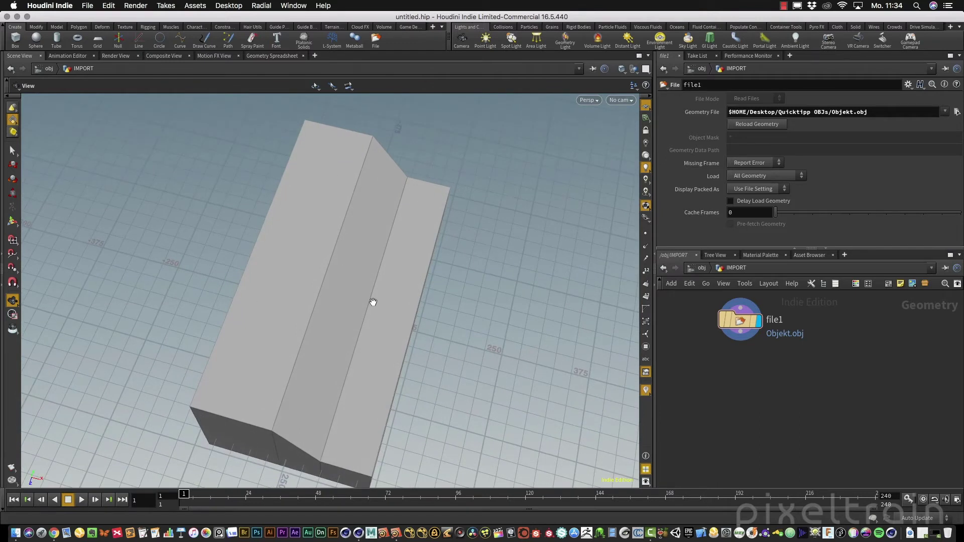
# - Add a transform1 node after file1 with Uniform Scale 0.01 and frame the shrunken model
pyautogui.press('Tab')
pyautogui.write('trans')
pyautogui.press('Return')
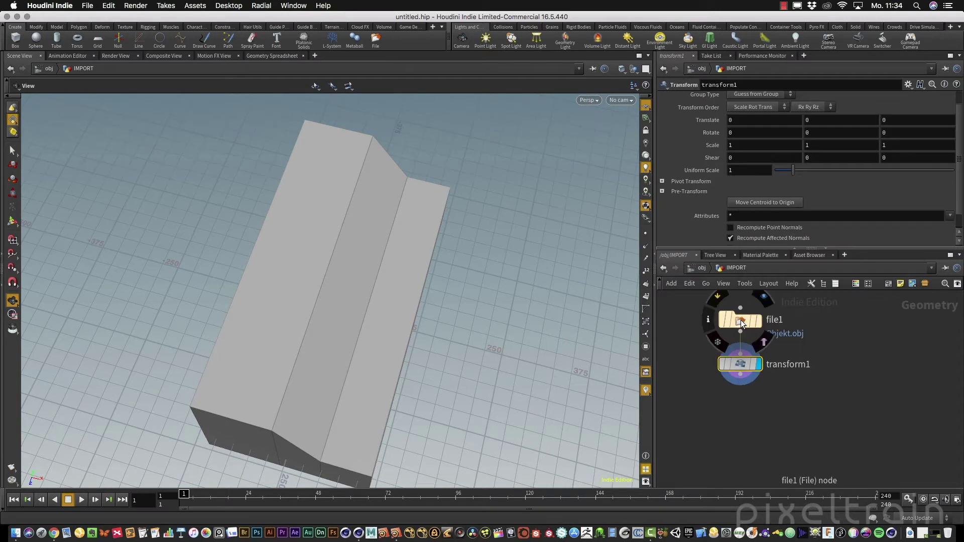
pyautogui.doubleClick(734, 172)
pyautogui.write('0')
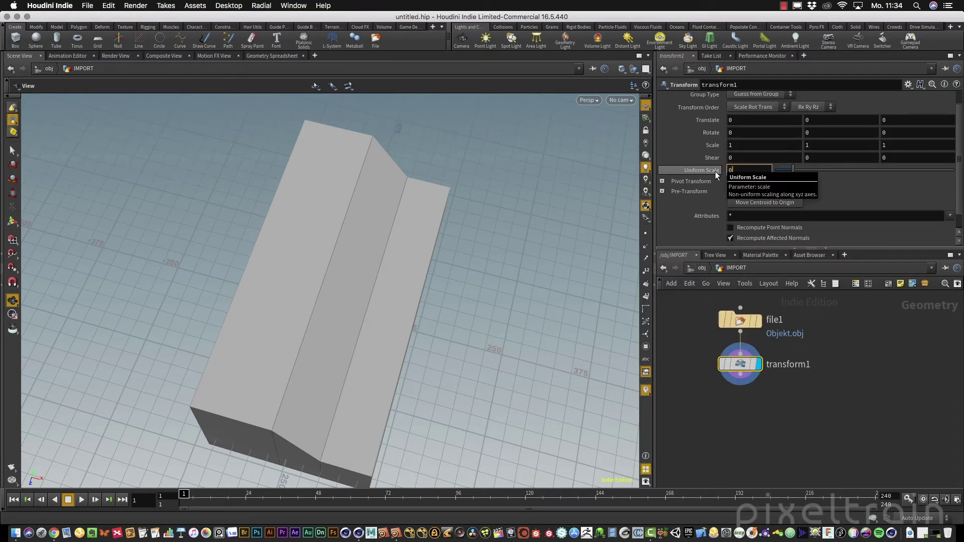
pyautogui.write('.01')
pyautogui.press('Return')
pyautogui.press('f')
pyautogui.moveTo(115, 411); pyautogui.dragTo(393, 315)
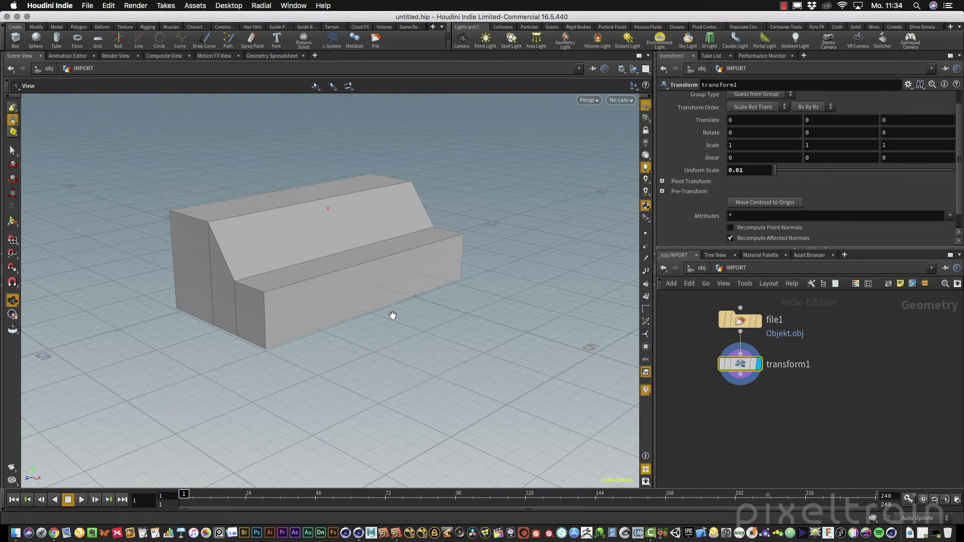
pyautogui.click(690, 382)
pyautogui.click(704, 268)
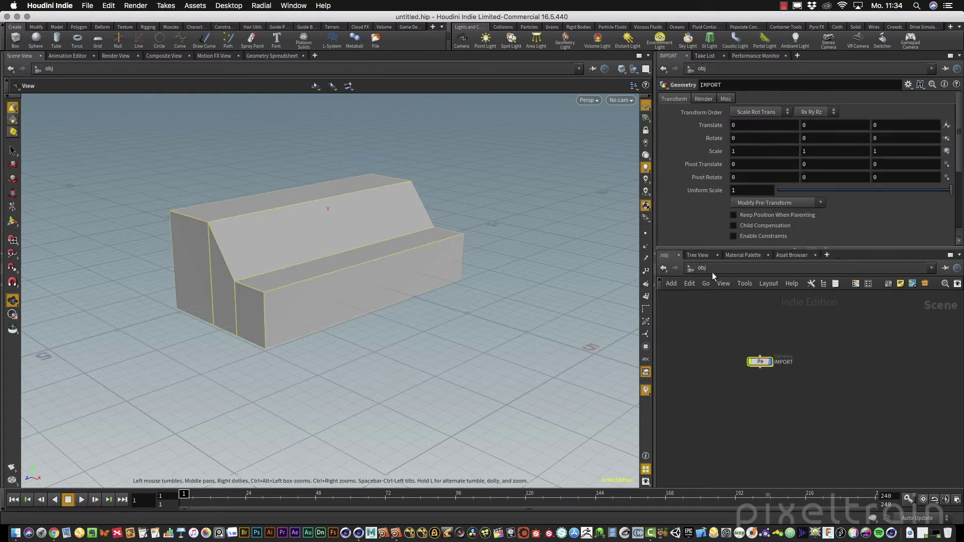
pyautogui.click(708, 269)
pyautogui.click(747, 333)
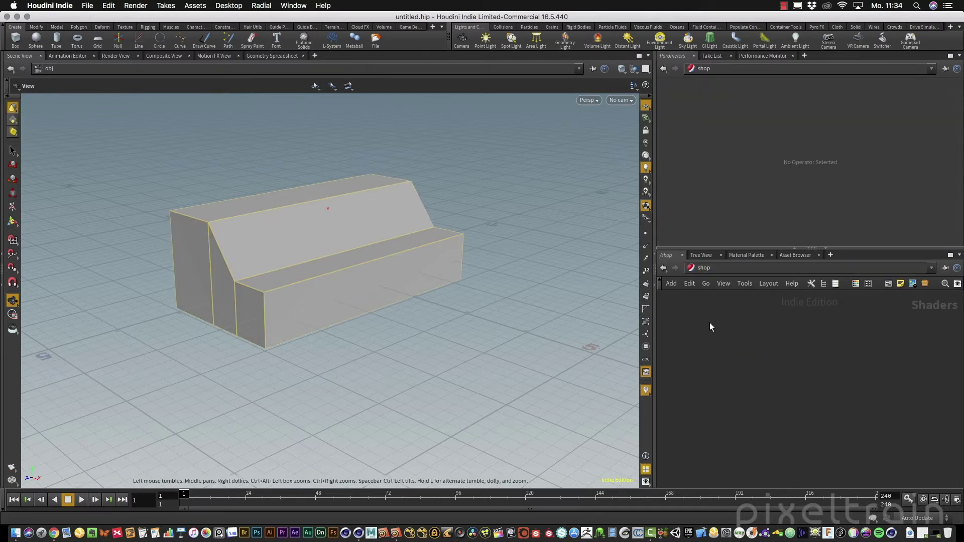
pyautogui.press('h')
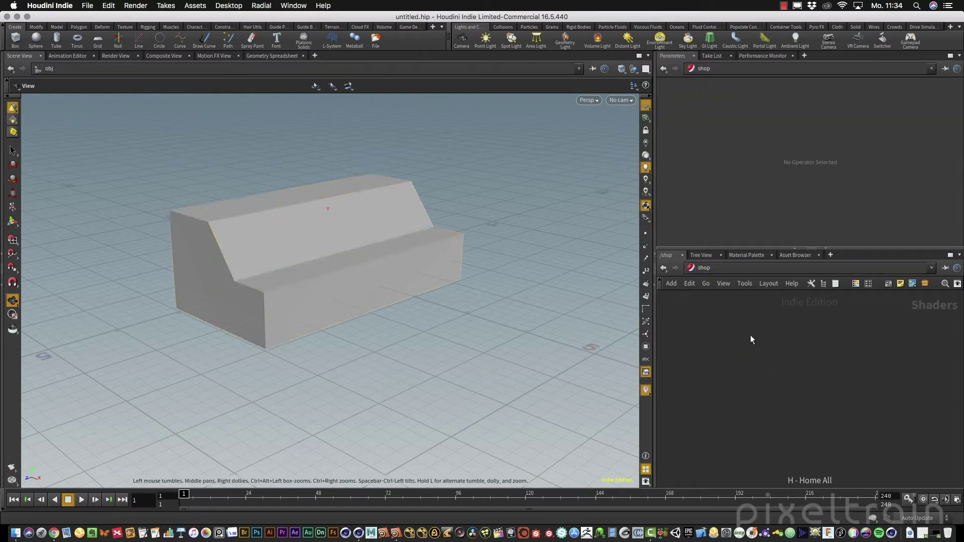
pyautogui.click(727, 270)
pyautogui.click(746, 306)
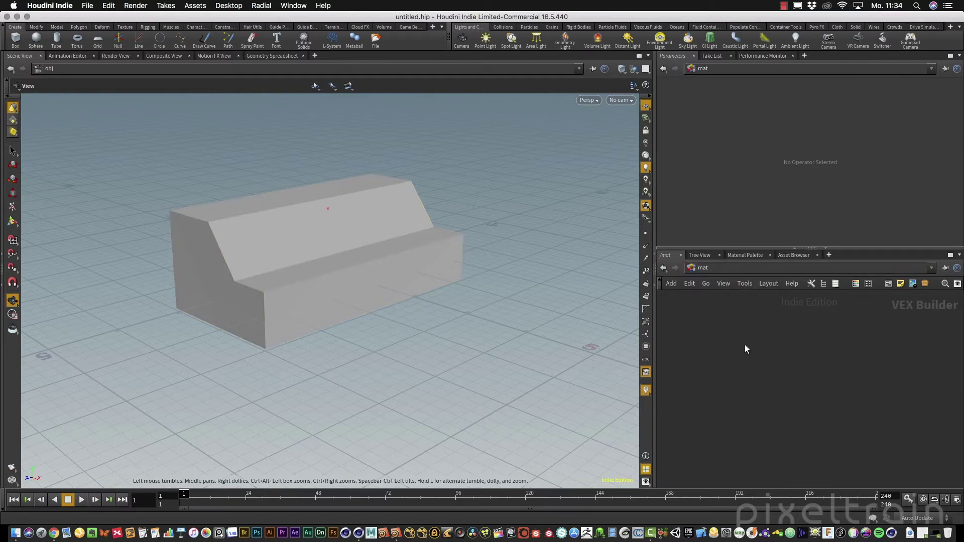
pyautogui.click(753, 270)
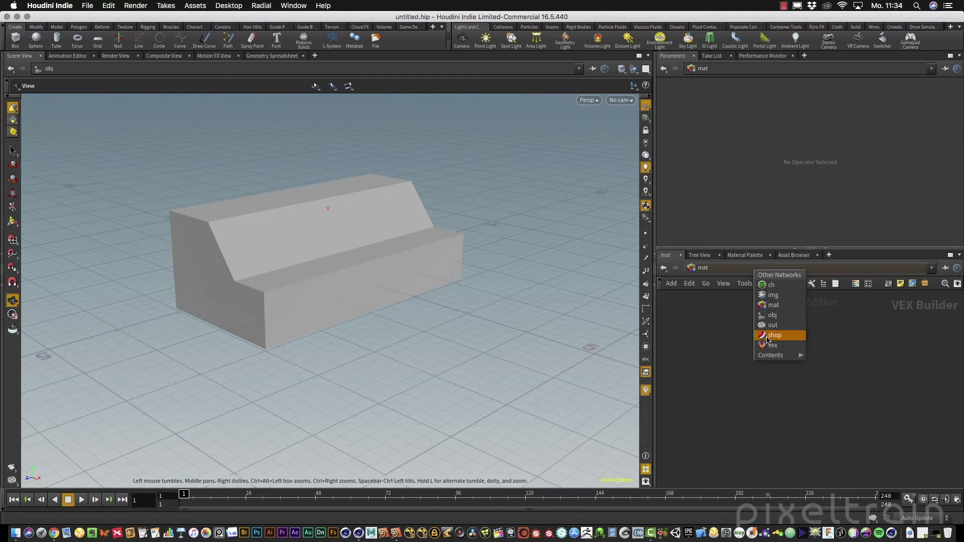
pyautogui.click(776, 322)
pyautogui.doubleClick(748, 362)
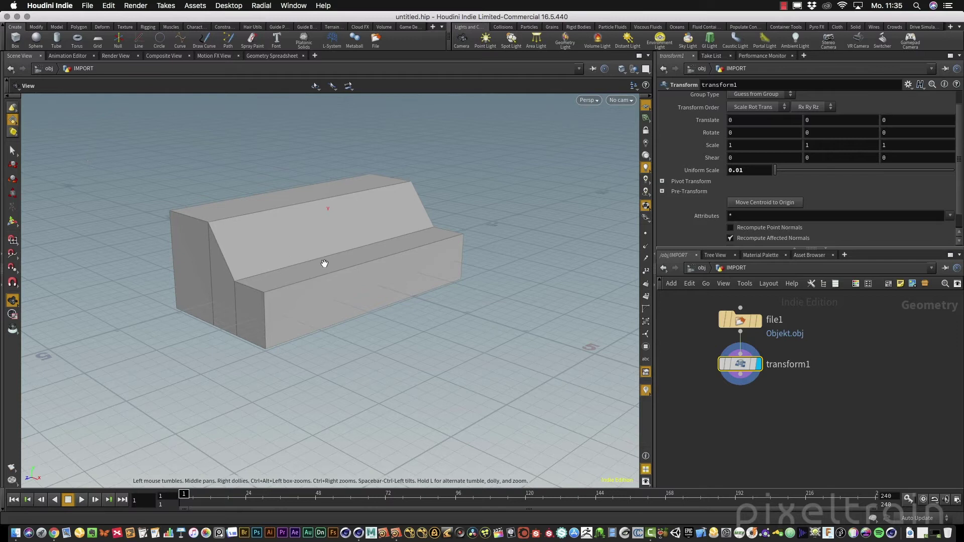
# - List transform1's 14 primitives in the Geometry Spreadsheet and widen the shop_materialpath column
pyautogui.click(267, 54)
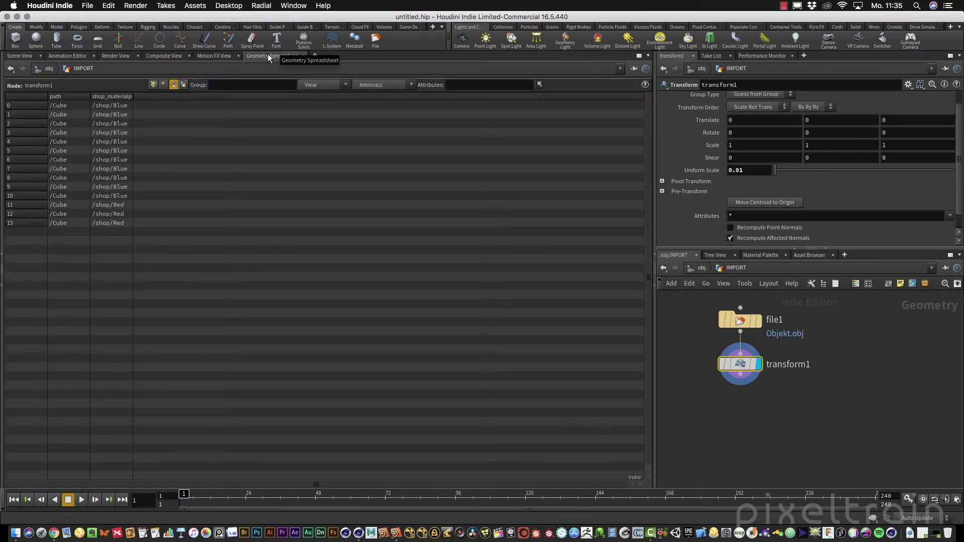
pyautogui.click(164, 85)
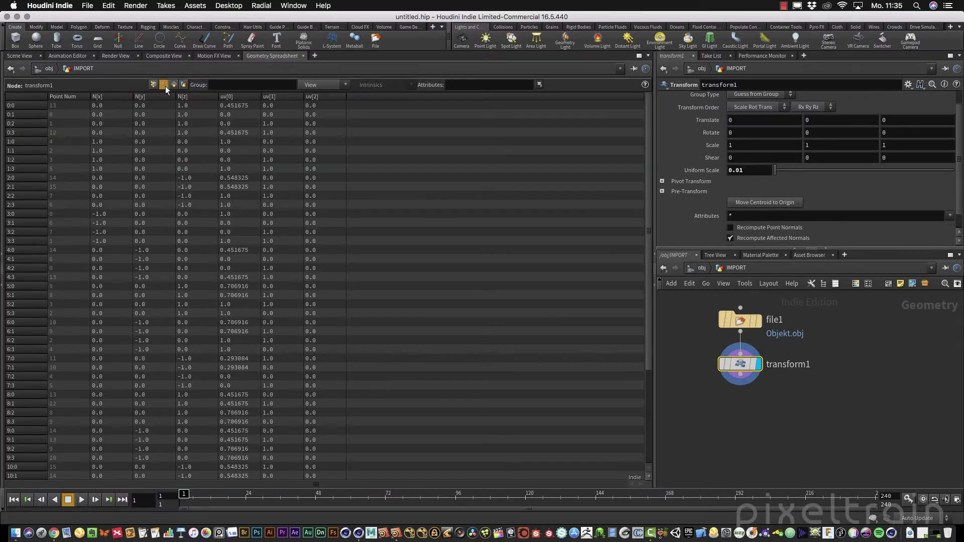
pyautogui.click(173, 85)
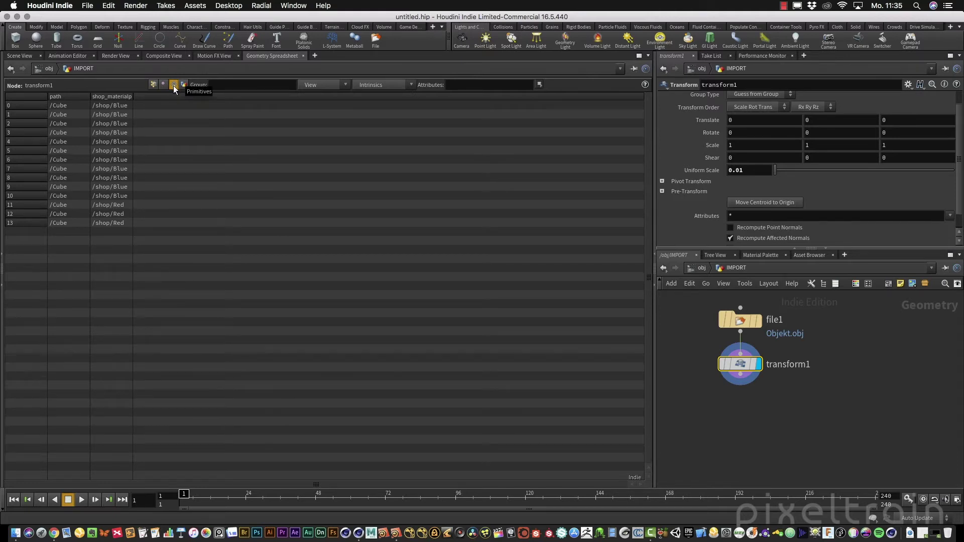
pyautogui.moveTo(133, 96); pyautogui.dragTo(153, 97)
# - Add a Group node wired after transform1 and name it Red
pyautogui.press('Tab')
pyautogui.write('group')
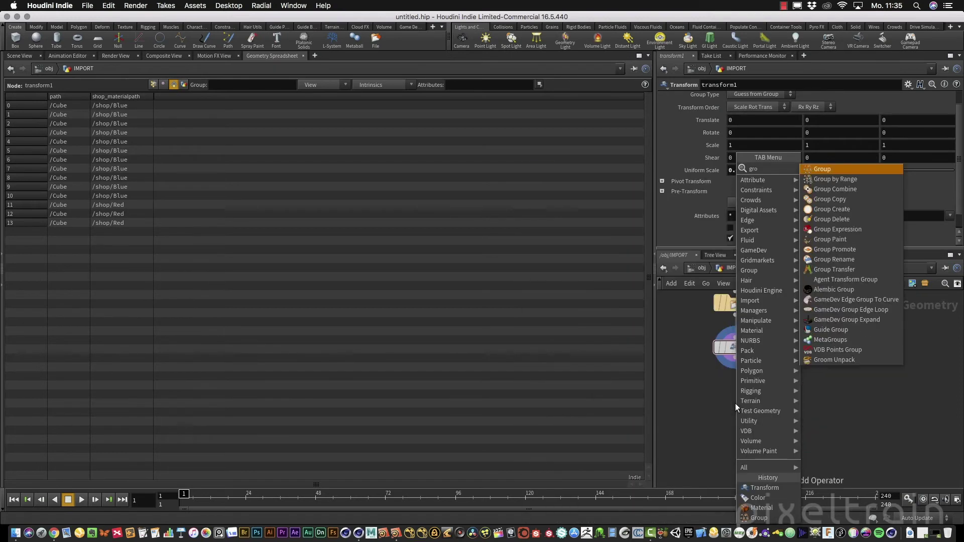
pyautogui.press('Return')
pyautogui.click(735, 403)
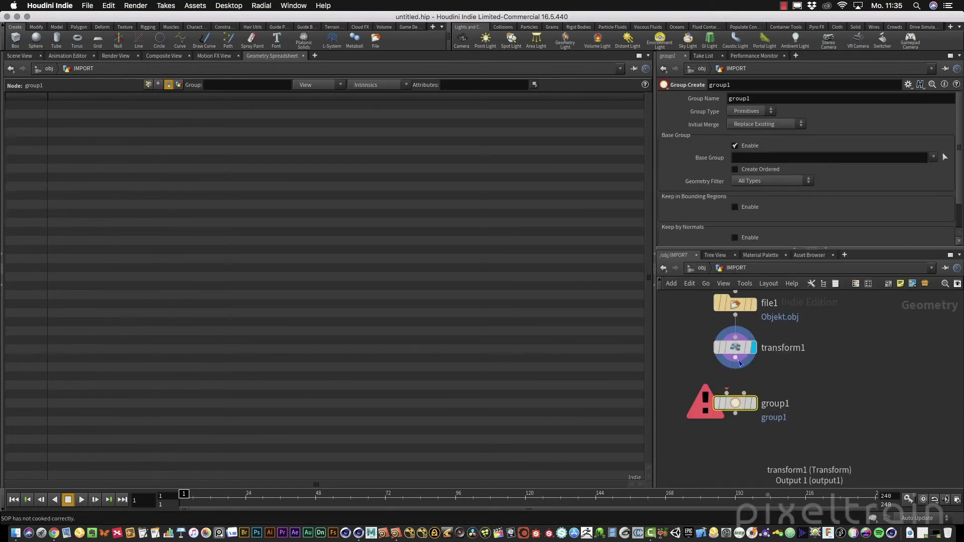
pyautogui.moveTo(727, 392); pyautogui.dragTo(735, 359)
pyautogui.doubleClick(771, 405)
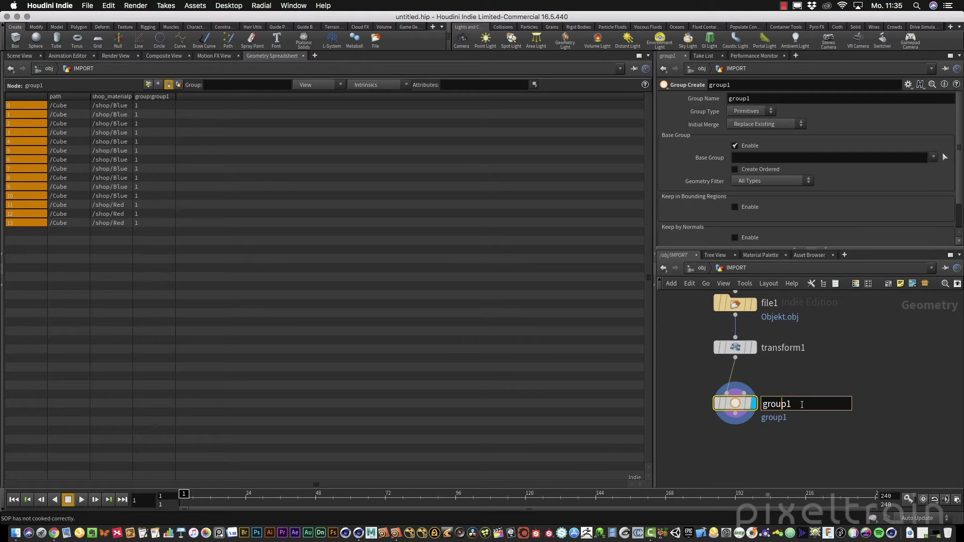
pyautogui.write('Red')
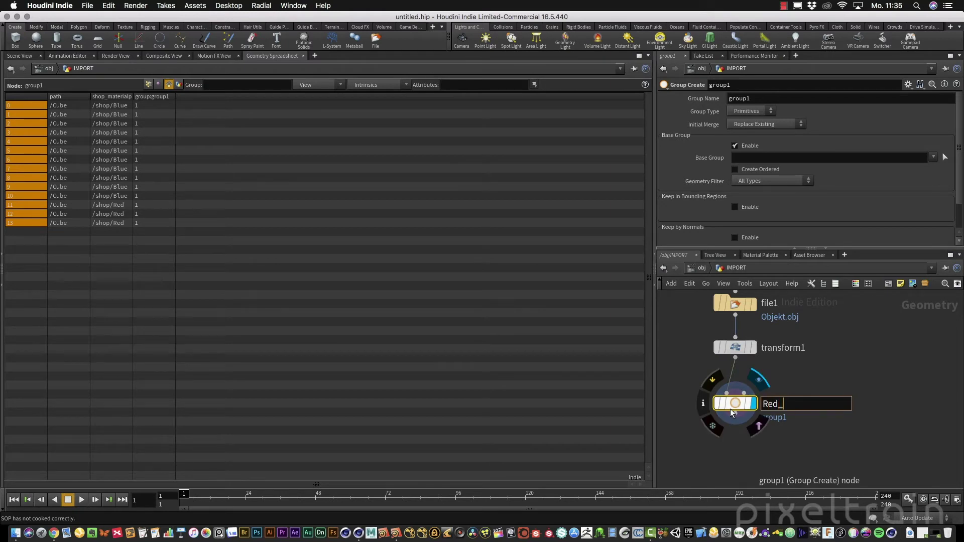
pyautogui.press('Return')
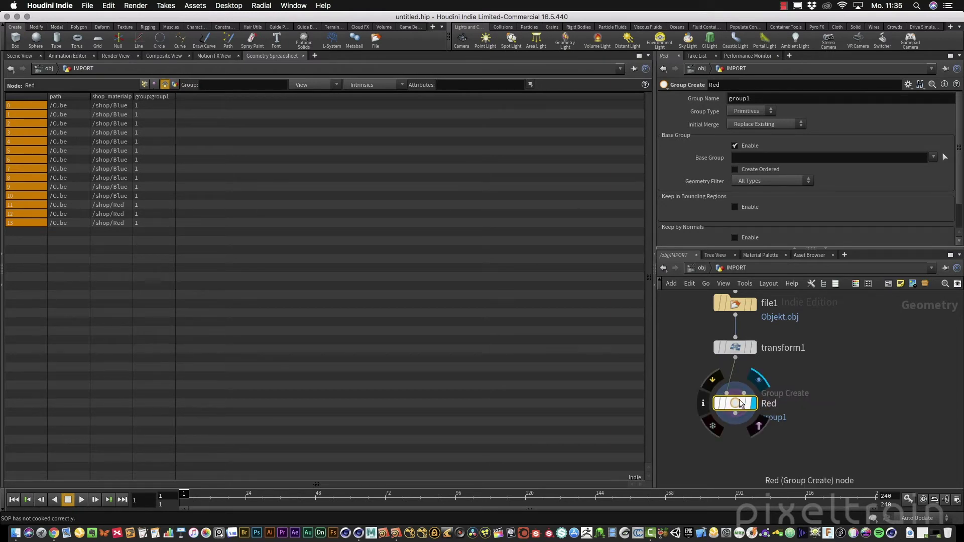
# - Set the Red node's Group Name to Red_mtl
pyautogui.doubleClick(738, 98)
pyautogui.write('Red')
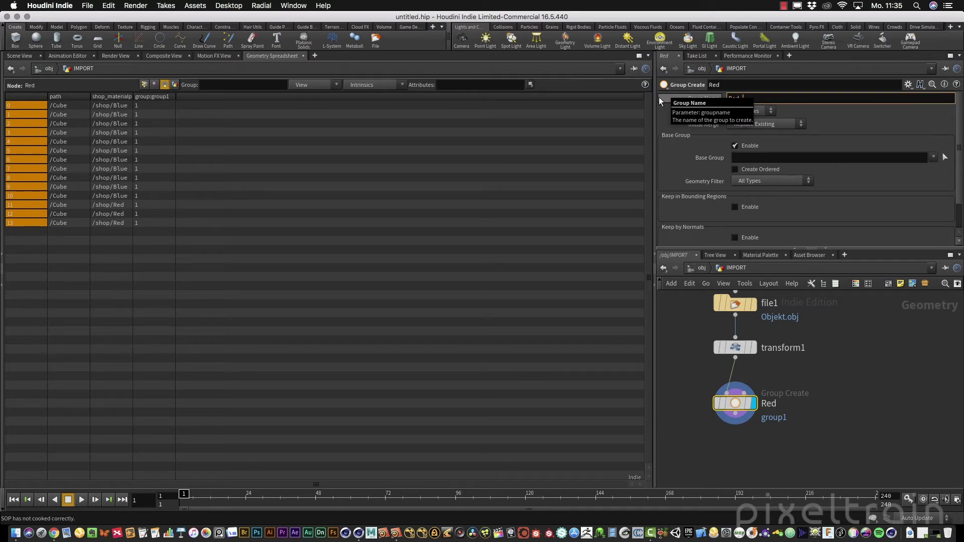
pyautogui.write('_mtl')
pyautogui.press('Return')
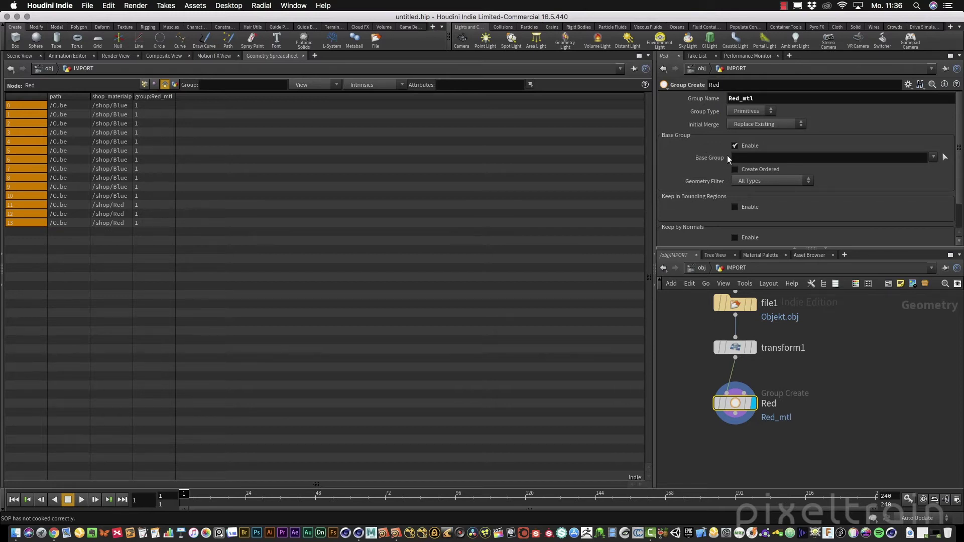
pyautogui.click(745, 158)
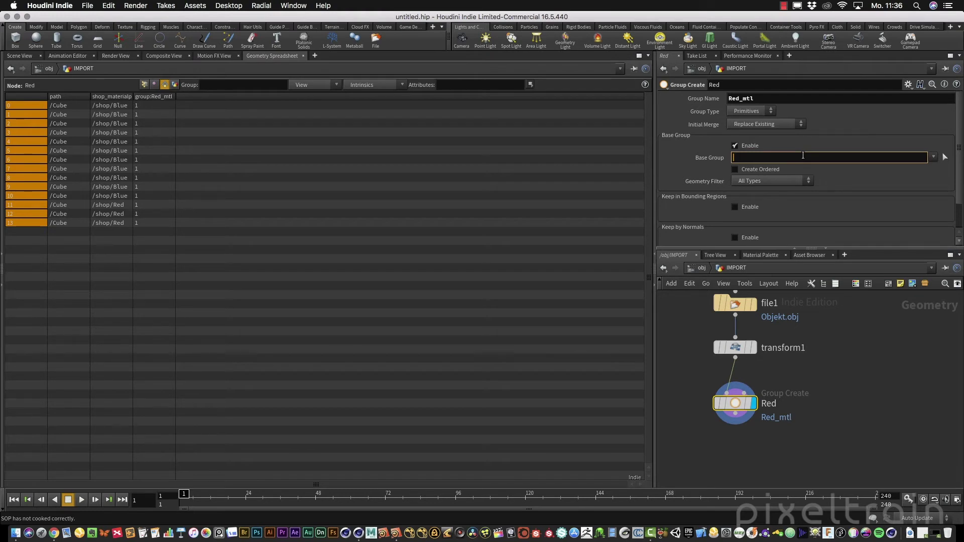
pyautogui.write('@shop_materialpath==""')
pyautogui.click(806, 157)
pyautogui.write('/shop')
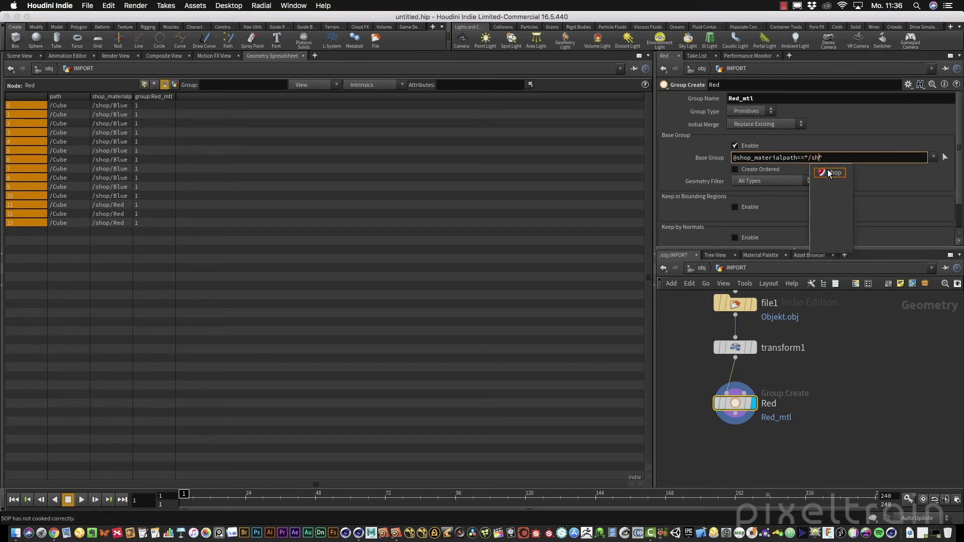
pyautogui.click(829, 173)
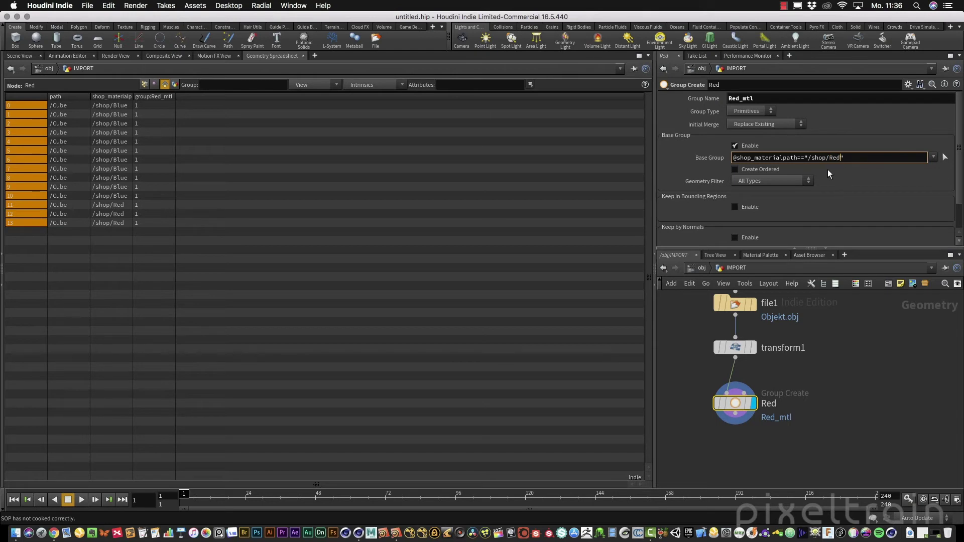
pyautogui.press('Return')
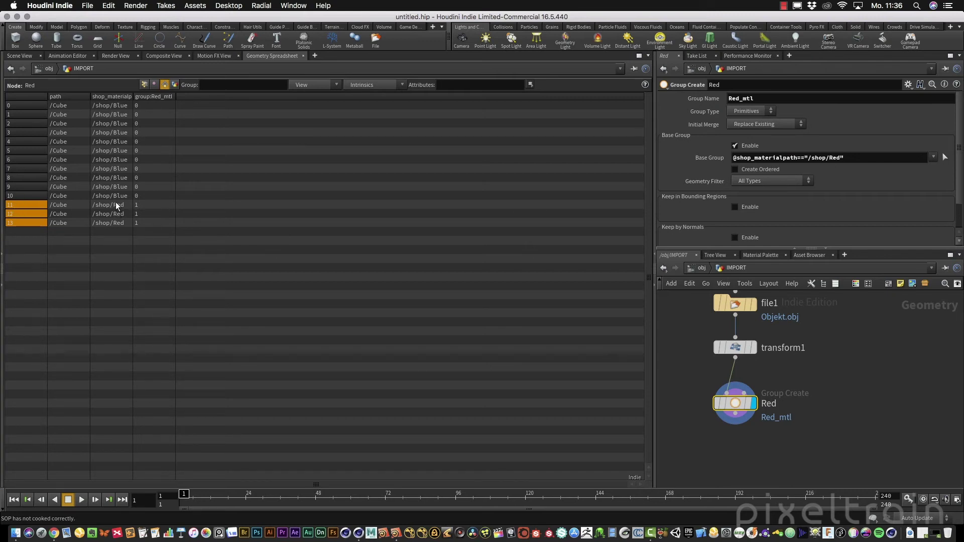
pyautogui.moveTo(738, 393)
pyautogui.moveTo(738, 390)
pyautogui.keyDown('alt'); pyautogui.mouseDown()
pyautogui.moveTo(731, 440)
pyautogui.moveTo(735, 400)
pyautogui.mouseUp(); pyautogui.keyUp('alt')
# - Rename the duplicate Blue and change its base group path to /shop/Blue
pyautogui.doubleClick(767, 440)
pyautogui.write('Blue')
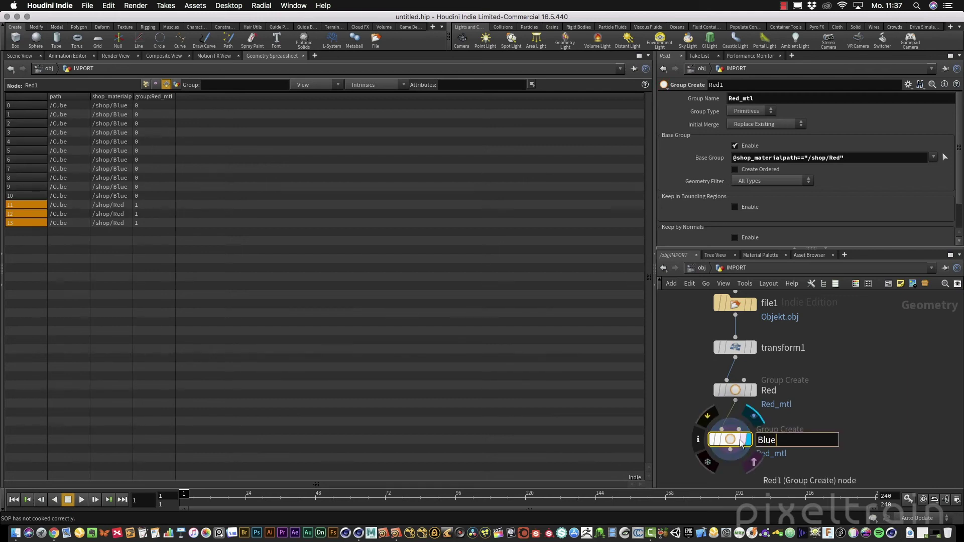
pyautogui.press('Return')
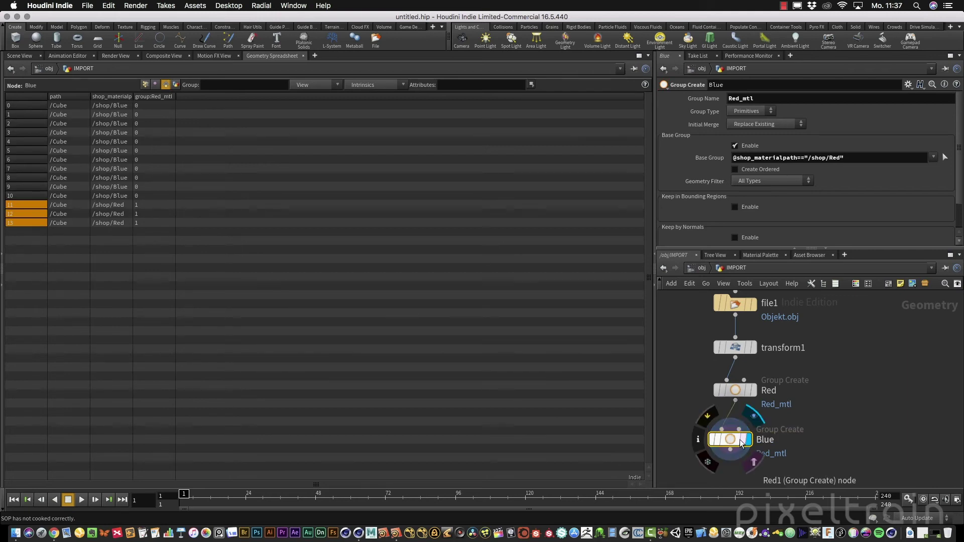
pyautogui.click(843, 158)
pyautogui.press('BackSpace')
pyautogui.press('BackSpace')
pyautogui.press('BackSpace')
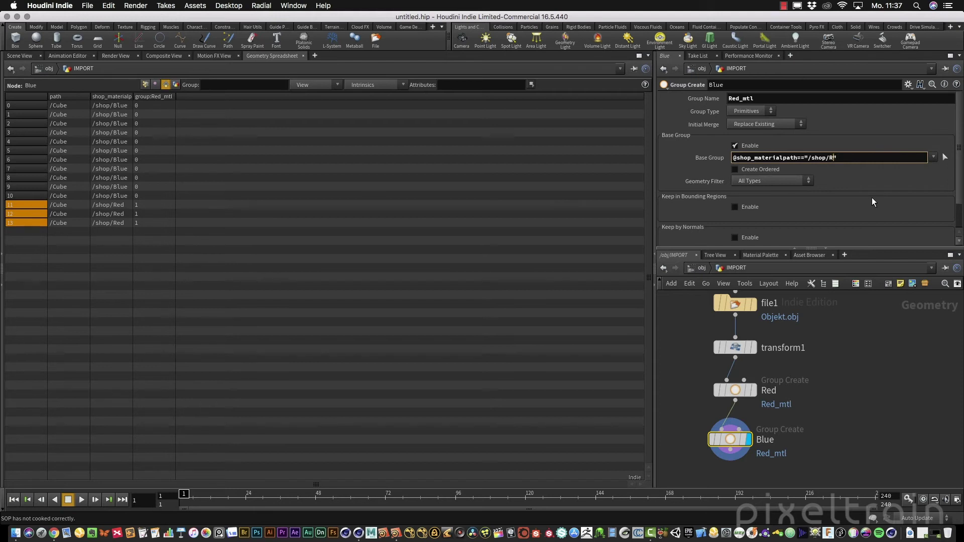
pyautogui.write('Blue')
pyautogui.press('Return')
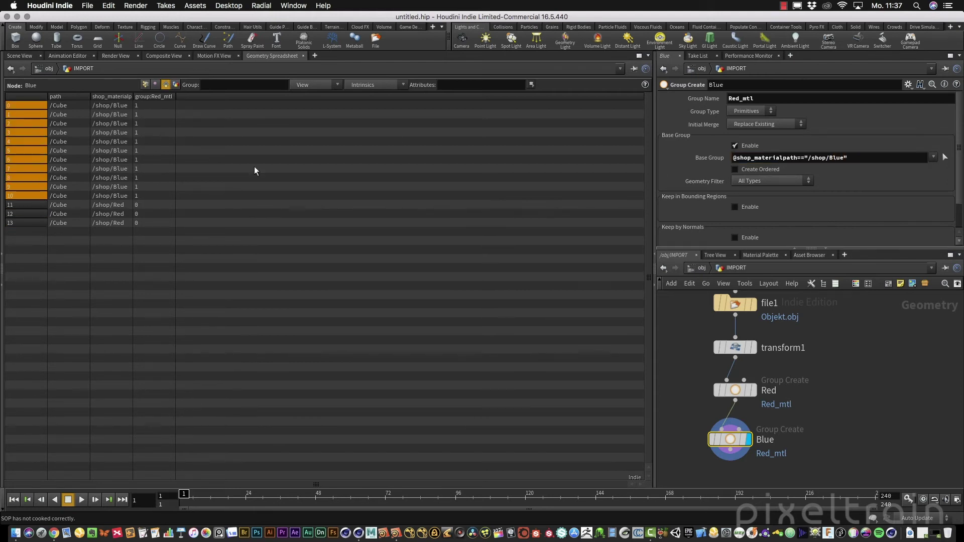
# - Switch to the Scene View and add a Color node below Blue
pyautogui.moveTo(837, 435); pyautogui.dragTo(843, 395, button='middle')
pyautogui.click(19, 56)
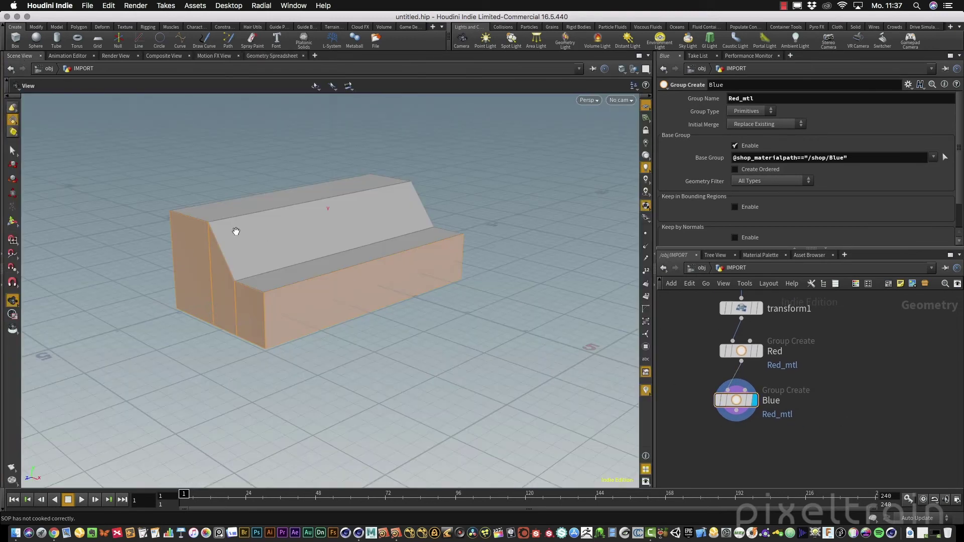
pyautogui.moveTo(718, 432); pyautogui.dragTo(709, 399, button='middle')
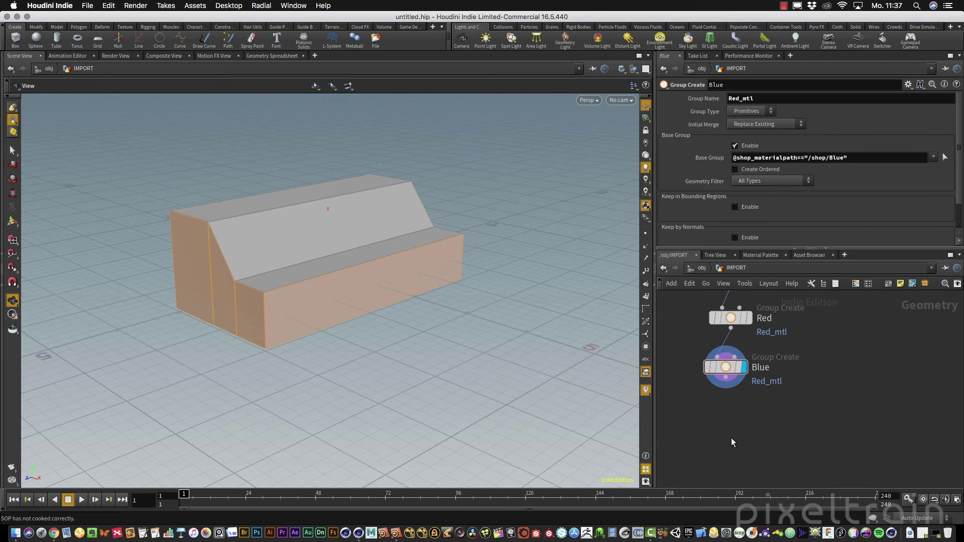
pyautogui.press('Tab')
pyautogui.write('colo')
pyautogui.press('Return')
# - Wire color1 after Blue, display it, and tint group Red_mtl red (0.9, 0, 0)
pyautogui.click(731, 438)
pyautogui.moveTo(725, 399); pyautogui.dragTo(720, 424)
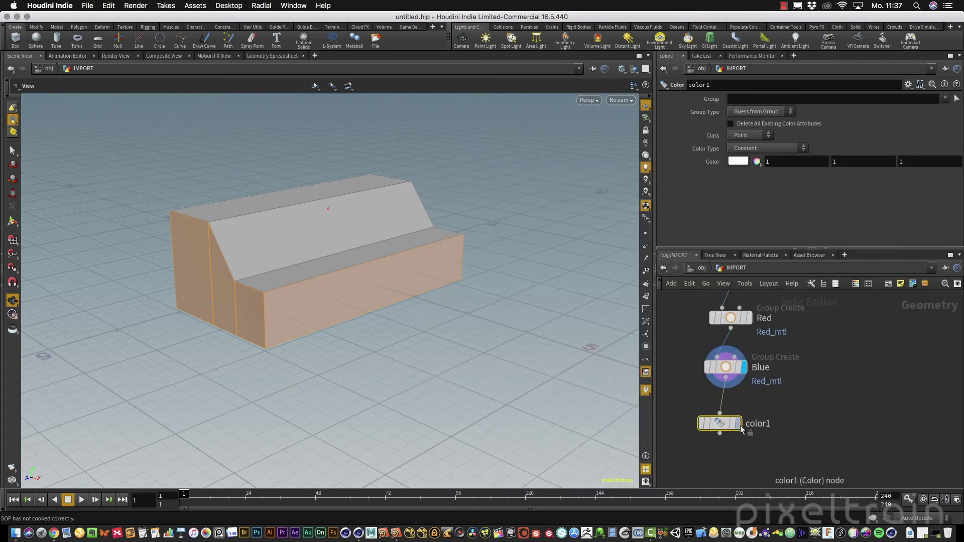
pyautogui.click(740, 424)
pyautogui.click(944, 98)
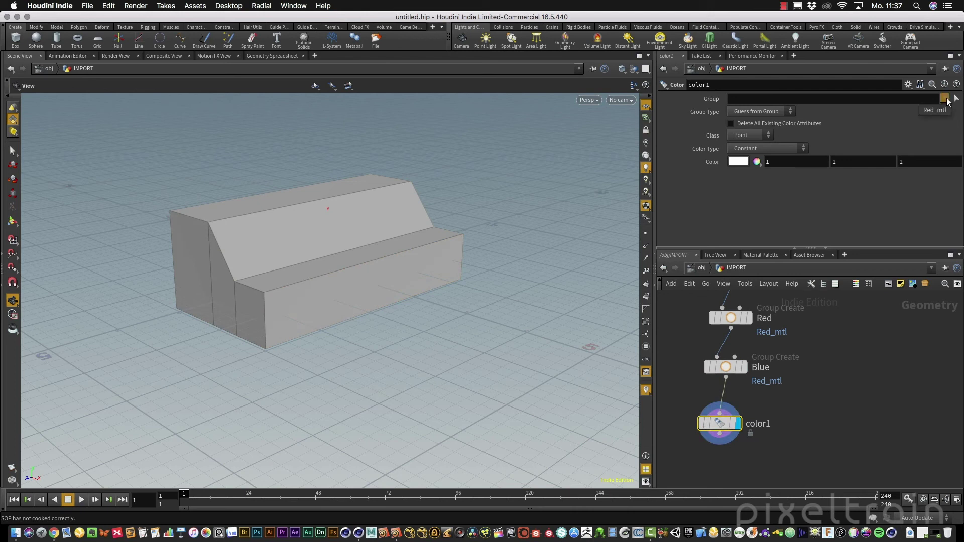
pyautogui.click(934, 111)
pyautogui.click(738, 161)
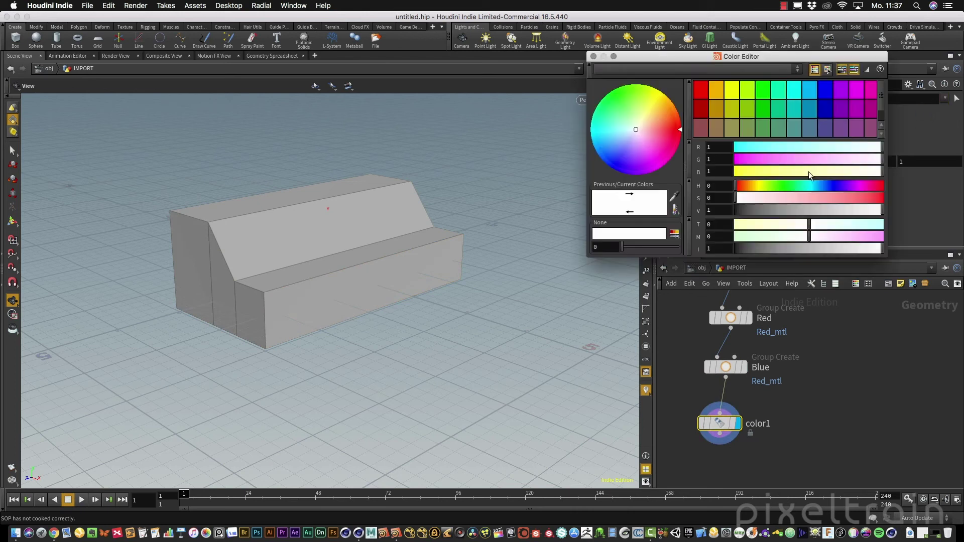
pyautogui.click(708, 89)
pyautogui.click(593, 58)
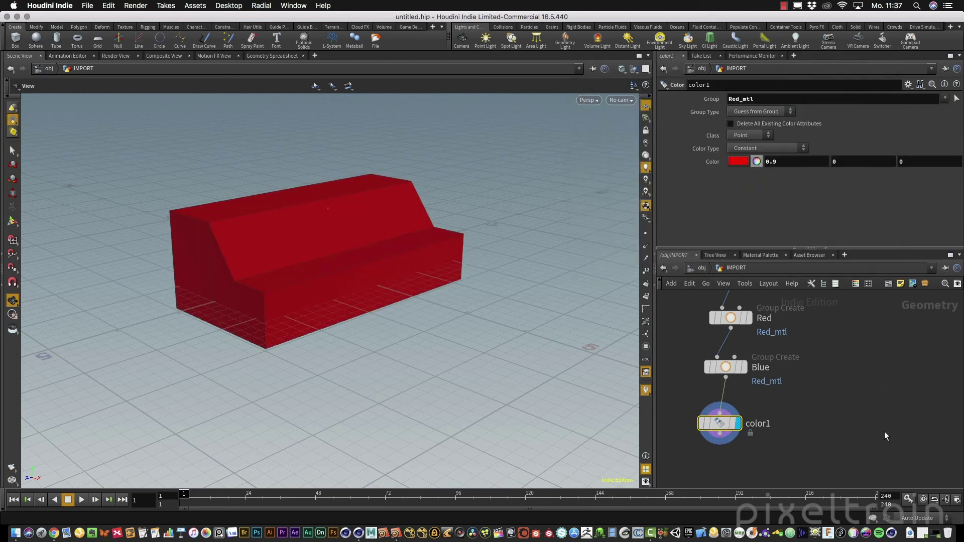
# - Change the Blue node's group name to Blue_mtl, then reselect color1
pyautogui.click(723, 368)
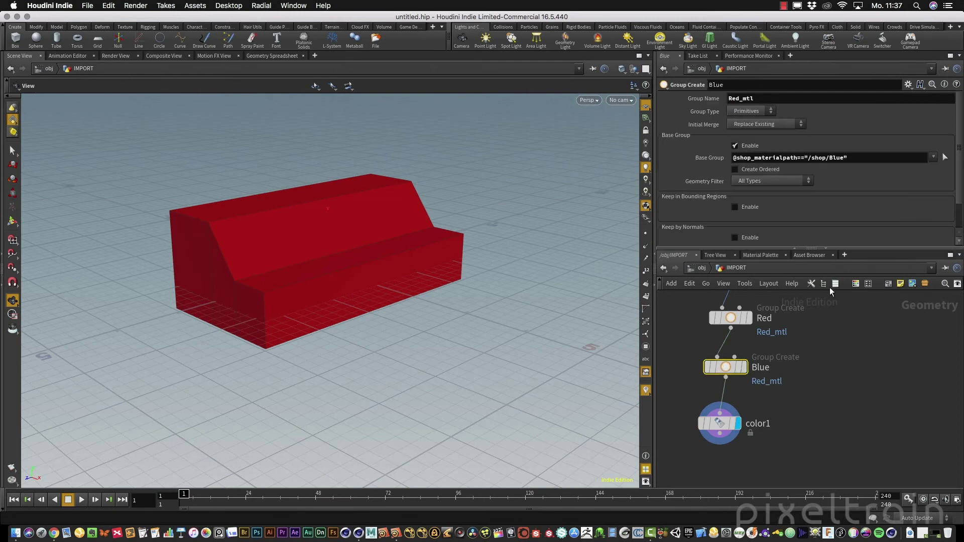
pyautogui.doubleClick(738, 98)
pyautogui.write('Blue')
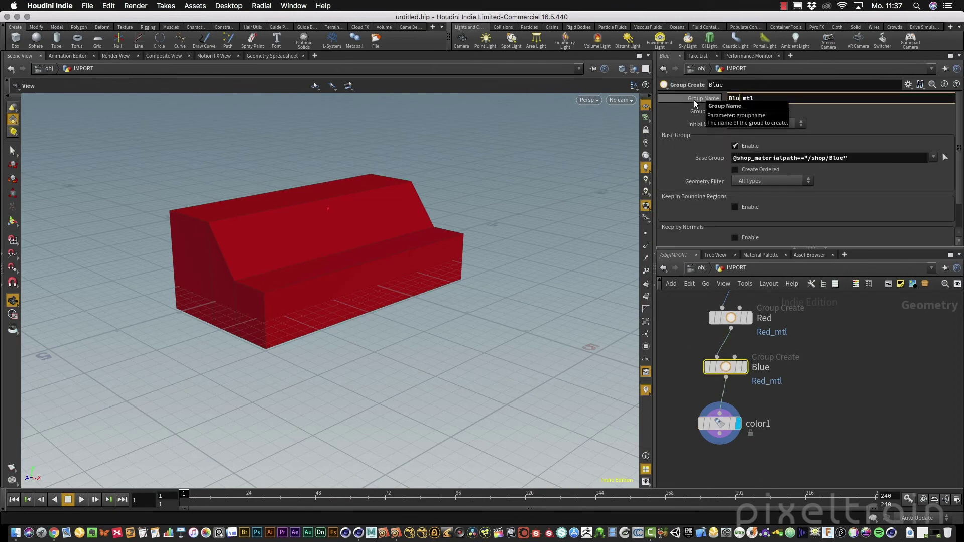
pyautogui.press('Return')
pyautogui.moveTo(728, 371)
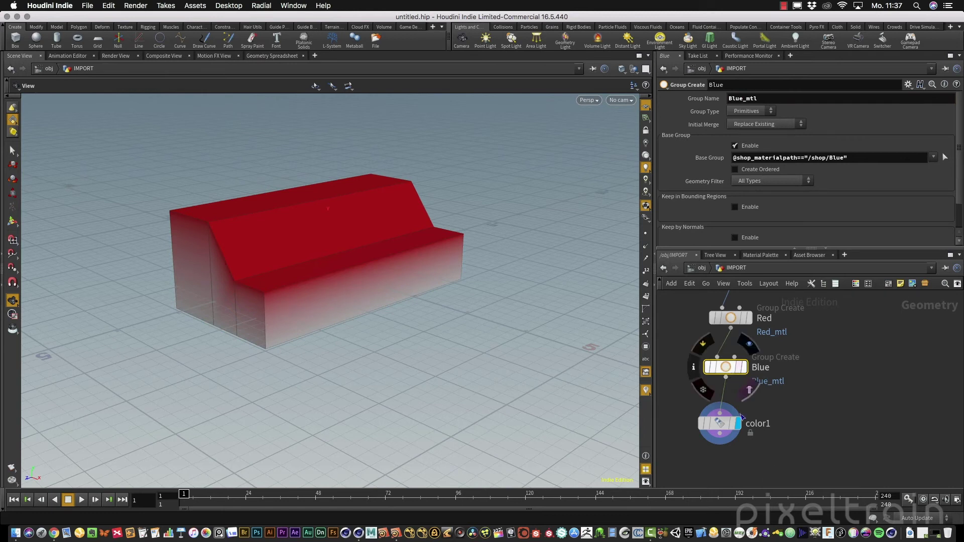
pyautogui.click(721, 424)
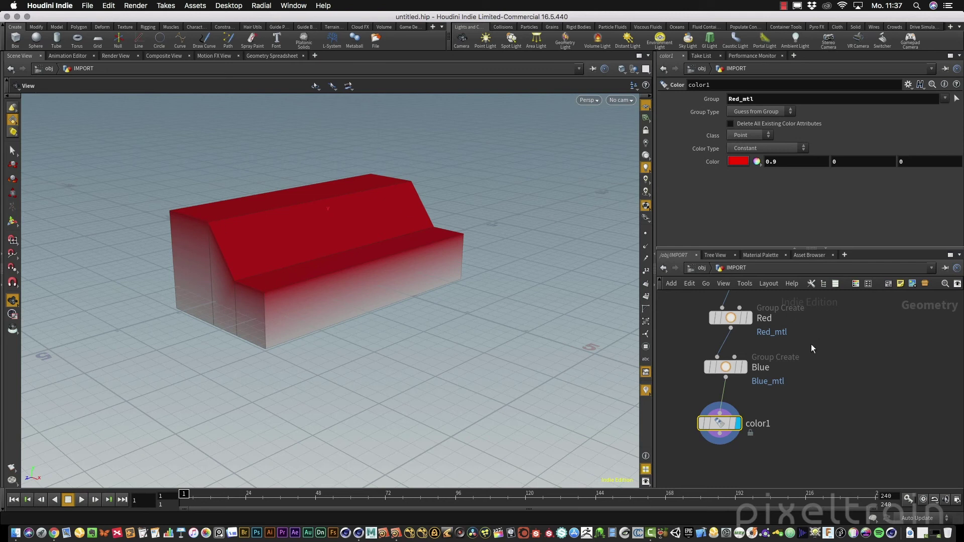
# - Switch color1 to apply its colour per primitive instead of per point
pyautogui.click(760, 135)
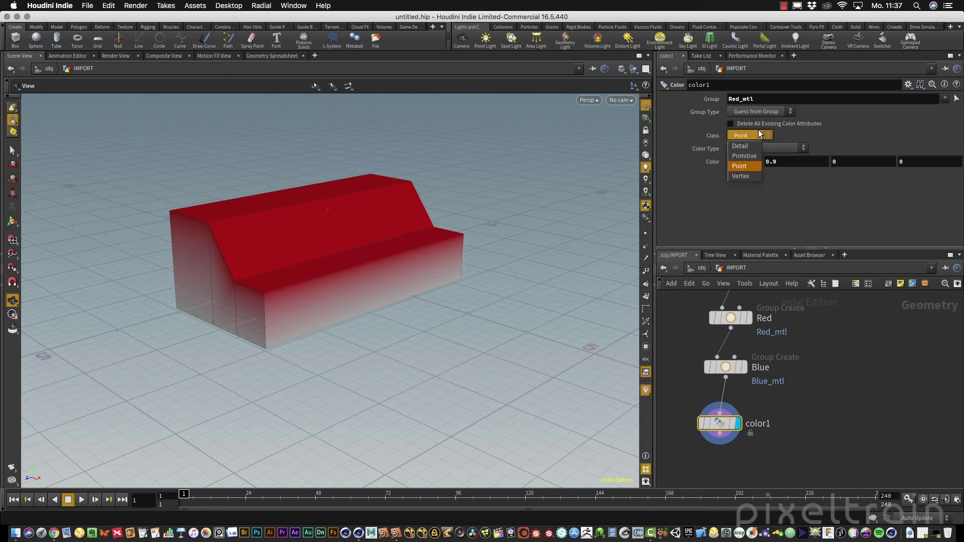
pyautogui.click(744, 156)
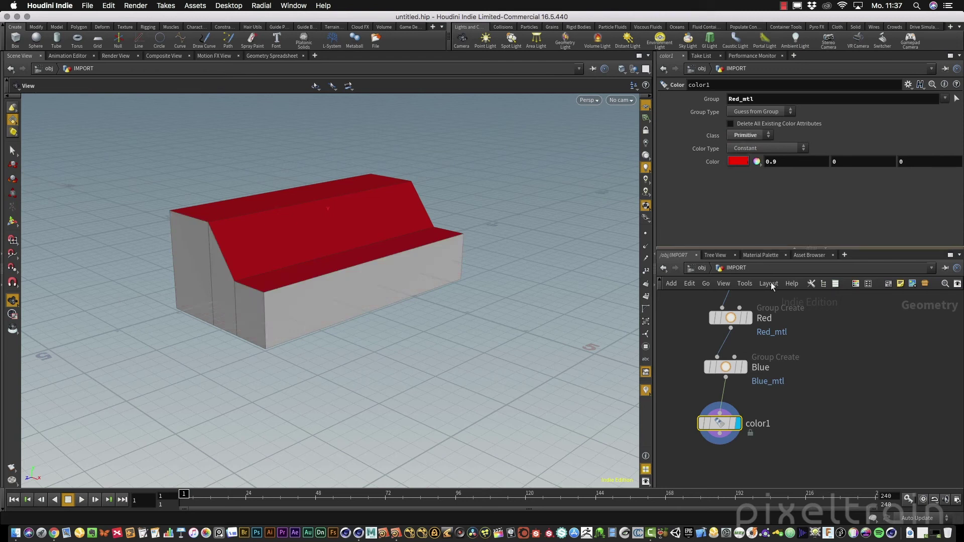
pyautogui.moveTo(737, 434); pyautogui.dragTo(743, 422)
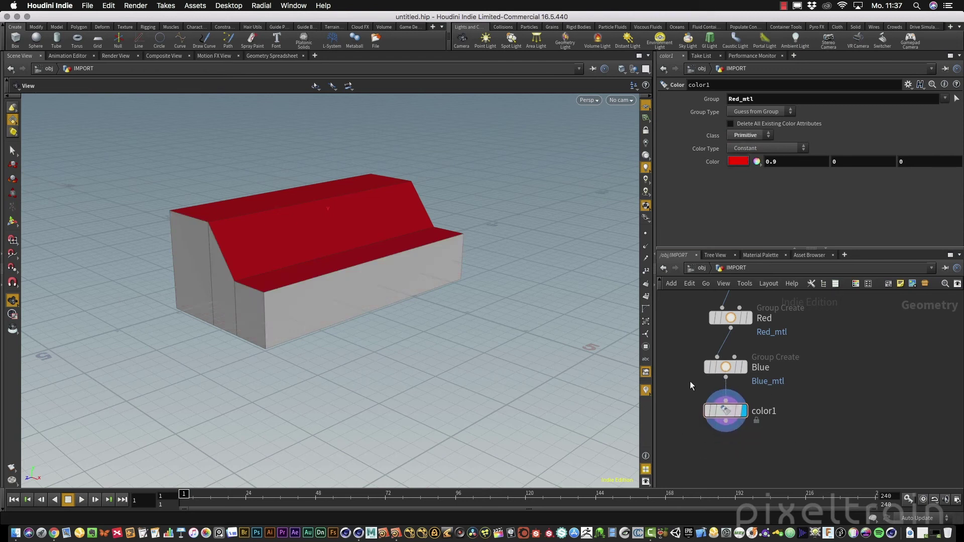
# - Duplicate color1 as color2, colour it blue (0, 0, 0.9) and limit it to Blue_mtl
pyautogui.keyDown('alt'); pyautogui.moveTo(726, 414); pyautogui.dragTo(726, 443); pyautogui.keyUp('alt')
pyautogui.press('y')
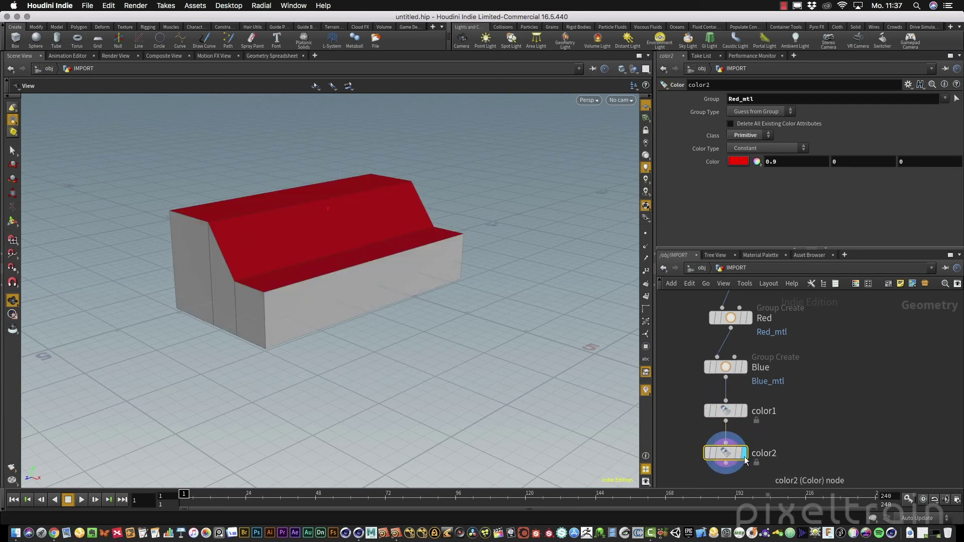
pyautogui.click(741, 164)
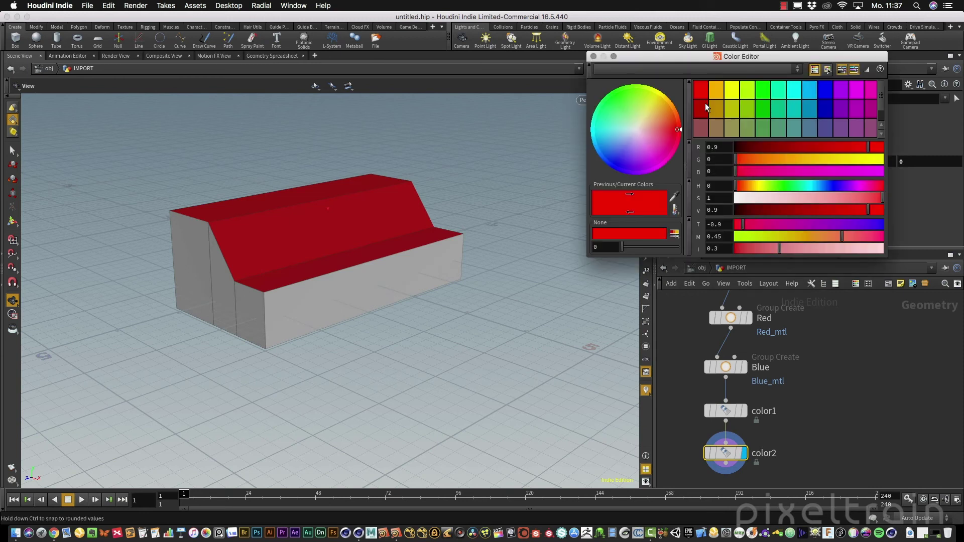
pyautogui.click(828, 91)
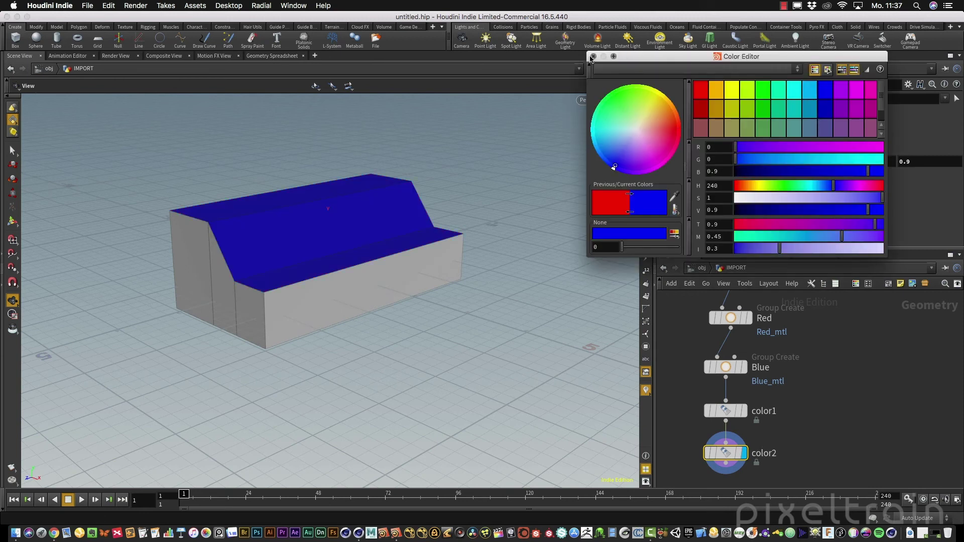
pyautogui.click(593, 56)
pyautogui.click(840, 99)
pyautogui.press('BackSpace')
pyautogui.click(945, 99)
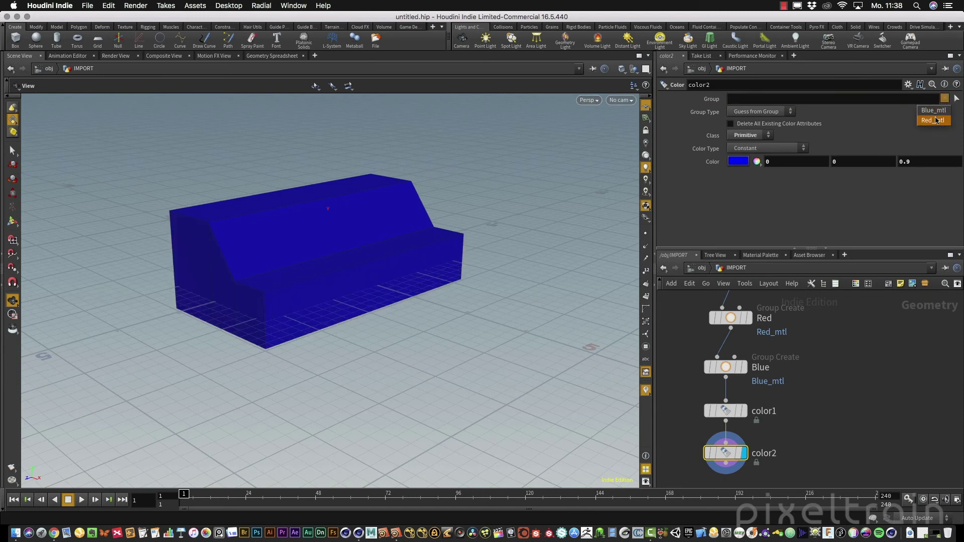
pyautogui.click(936, 122)
pyautogui.scroll(-3, 852, 386)
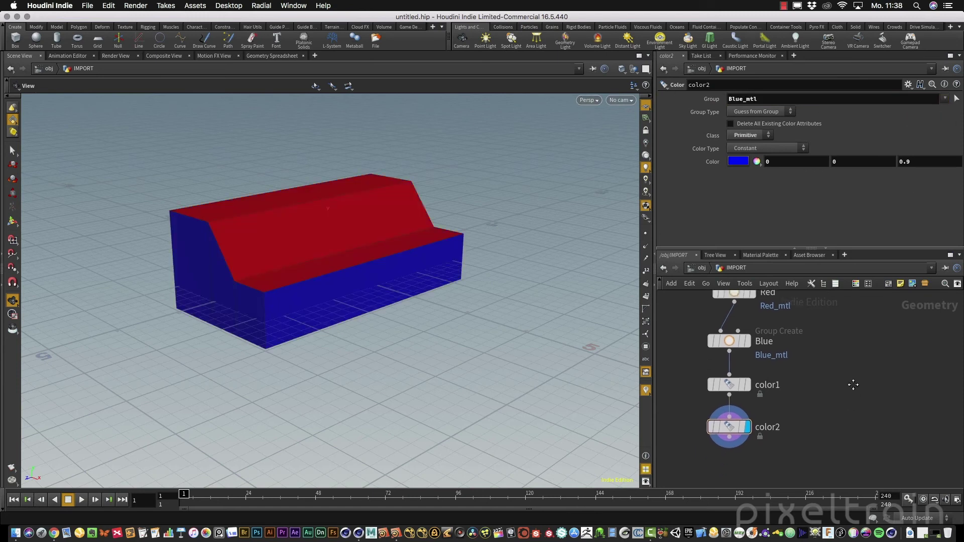
# - Add a Material node, material1, below color2
pyautogui.press('Tab')
pyautogui.write('mat')
pyautogui.press('Return')
pyautogui.click(743, 454)
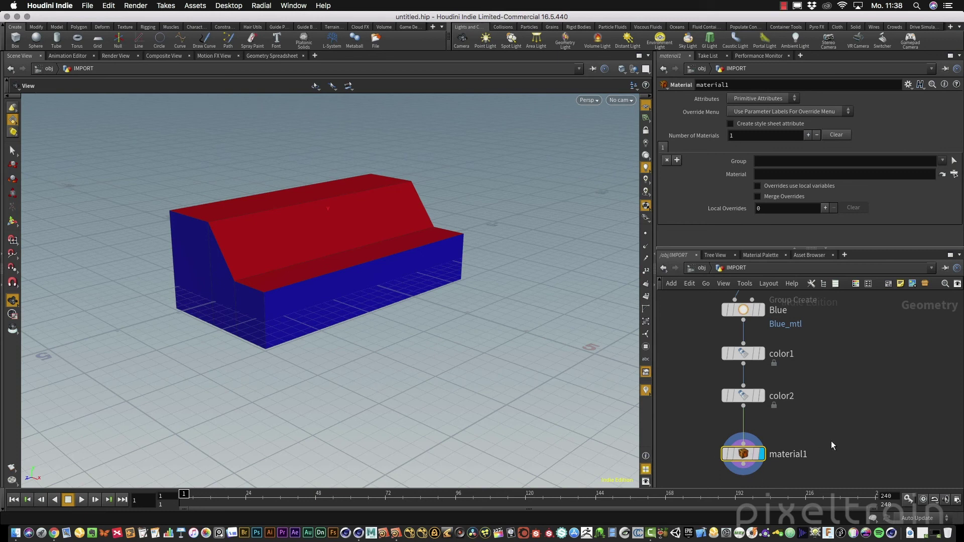
# - Copy the Red group's base group expression into material1's Group field and commit it
pyautogui.scroll(3, 782, 368)
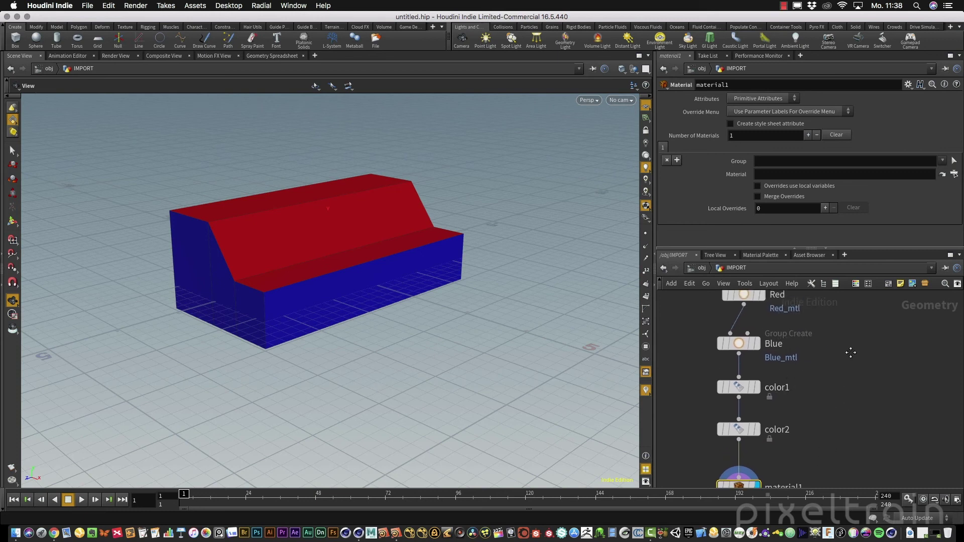
pyautogui.scroll(5, 851, 353)
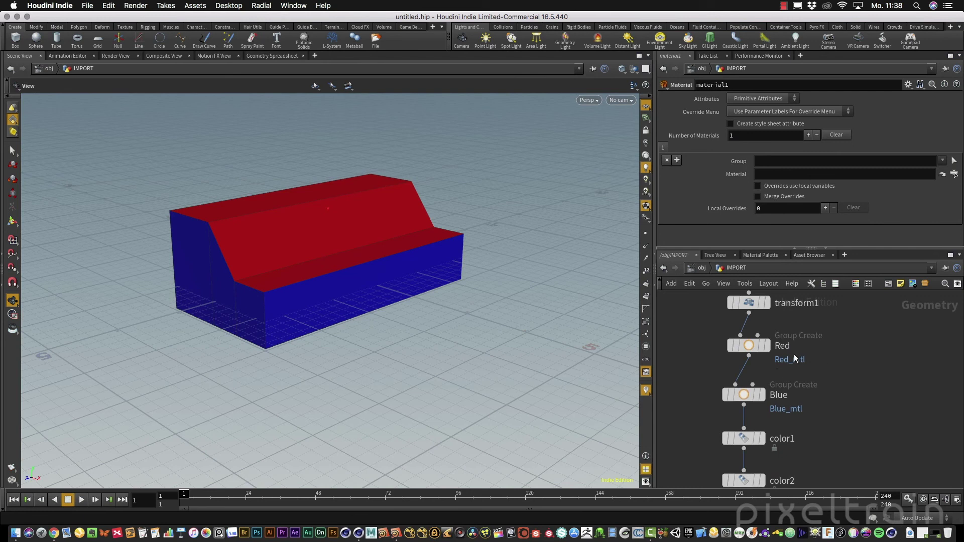
pyautogui.click(748, 346)
pyautogui.tripleClick(856, 156)
pyautogui.press('super+c')
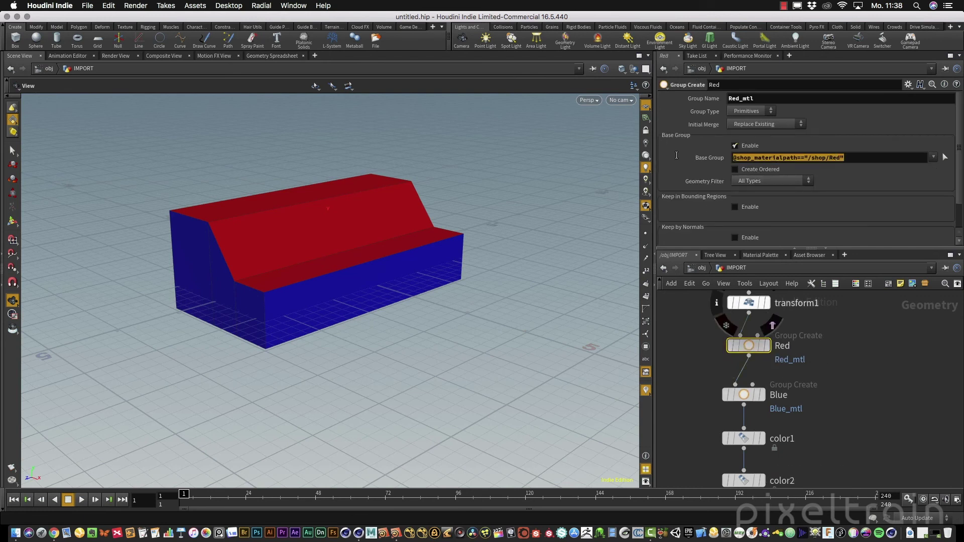
pyautogui.scroll(-10, 841, 374)
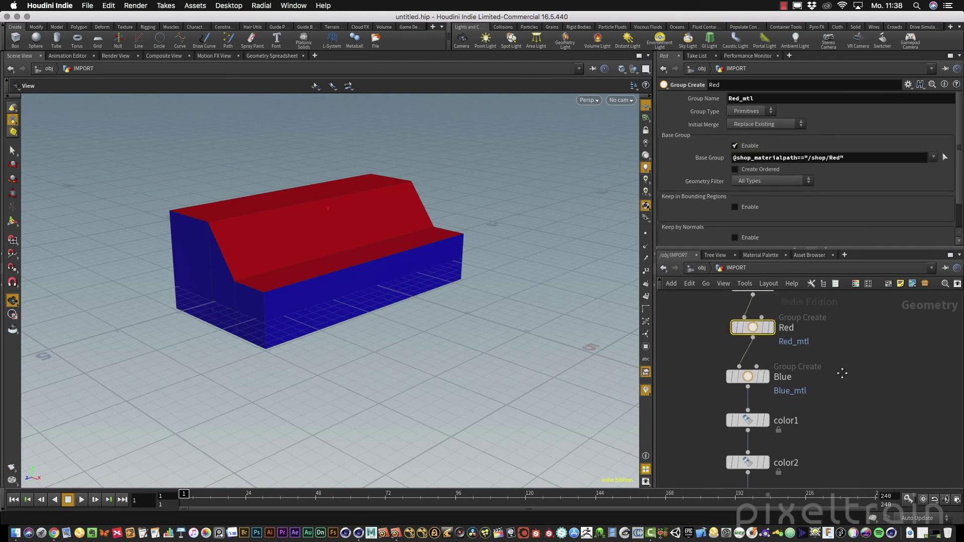
pyautogui.click(752, 412)
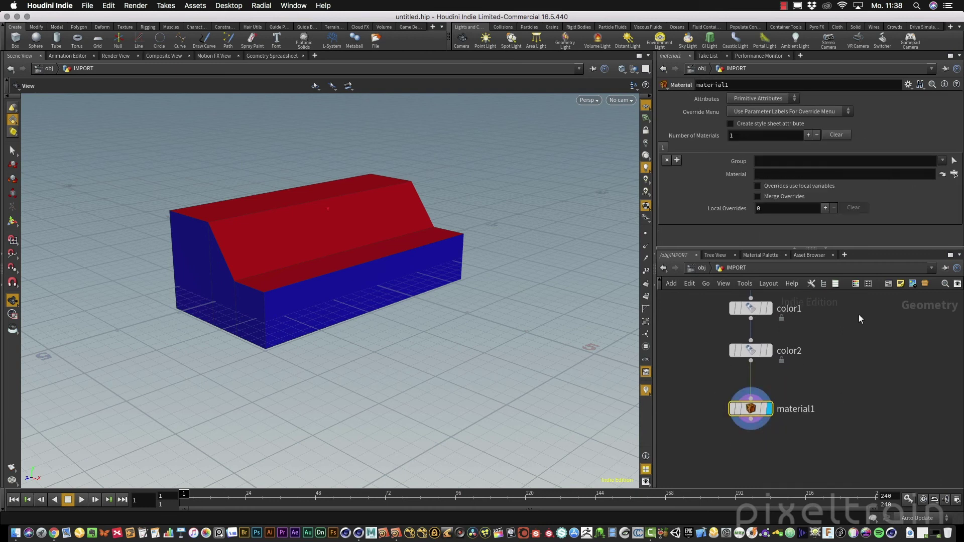
pyautogui.click(809, 164)
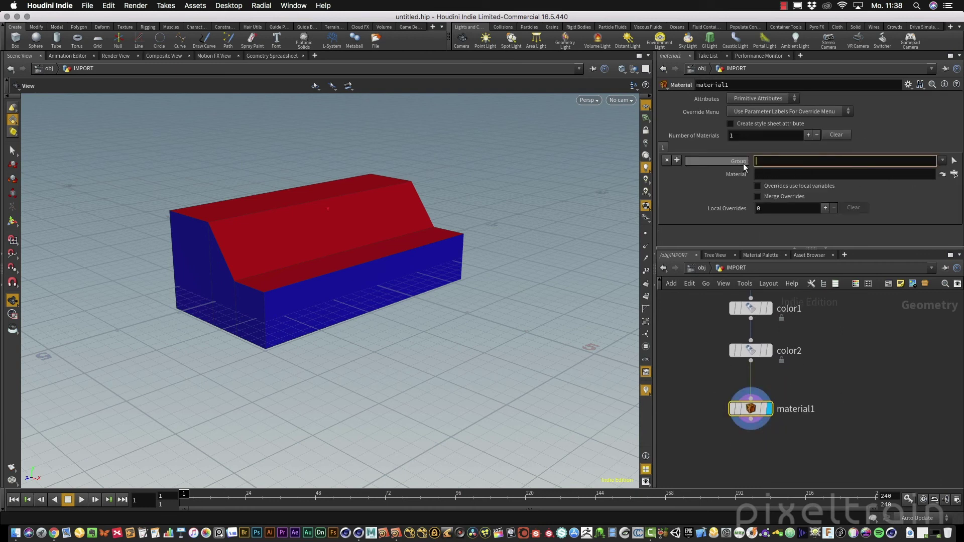
pyautogui.press('super+v')
pyautogui.press('Return')
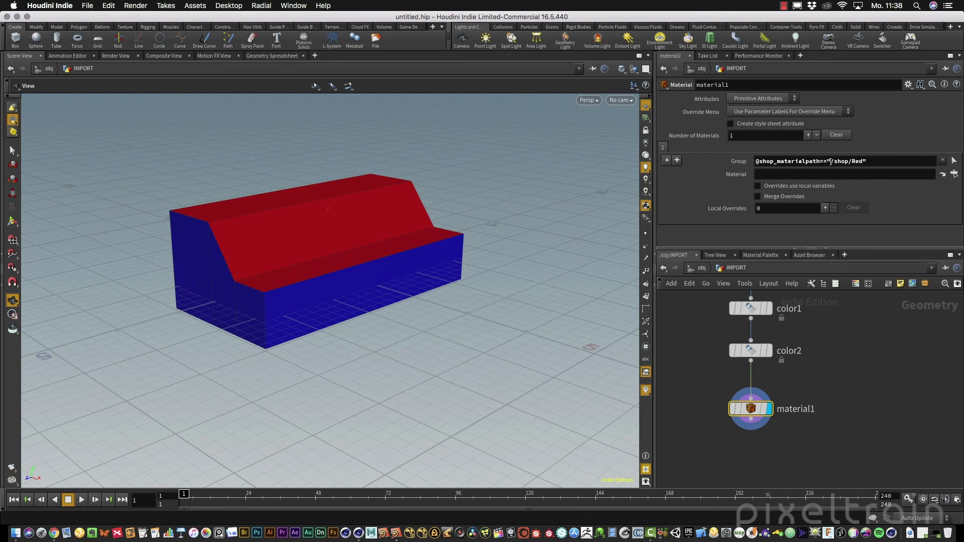
pyautogui.click(822, 161)
pyautogui.click(830, 162)
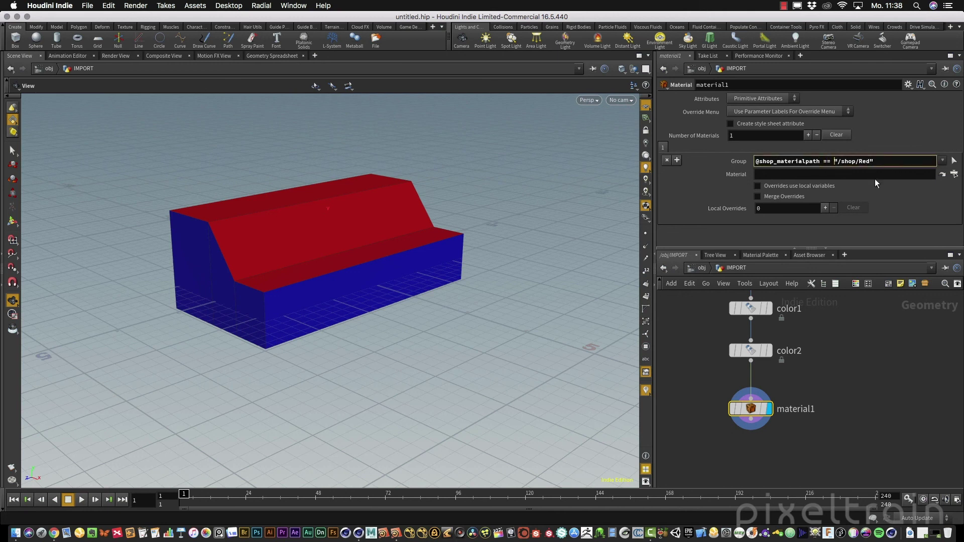
pyautogui.press('BackSpace')
pyautogui.click(824, 161)
pyautogui.press('BackSpace')
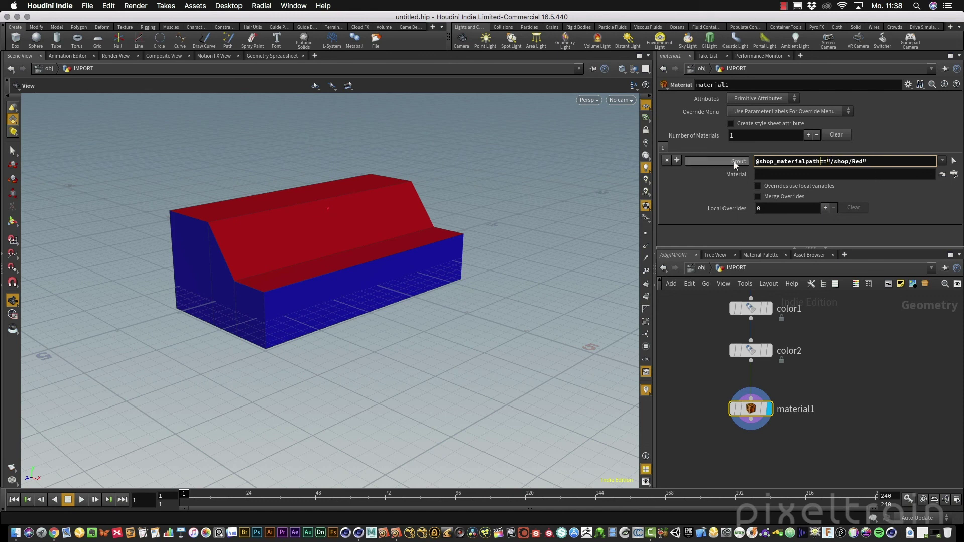
pyautogui.press('Return')
# - Deselect material1 and scroll through the network to review the node chain
pyautogui.click(857, 402)
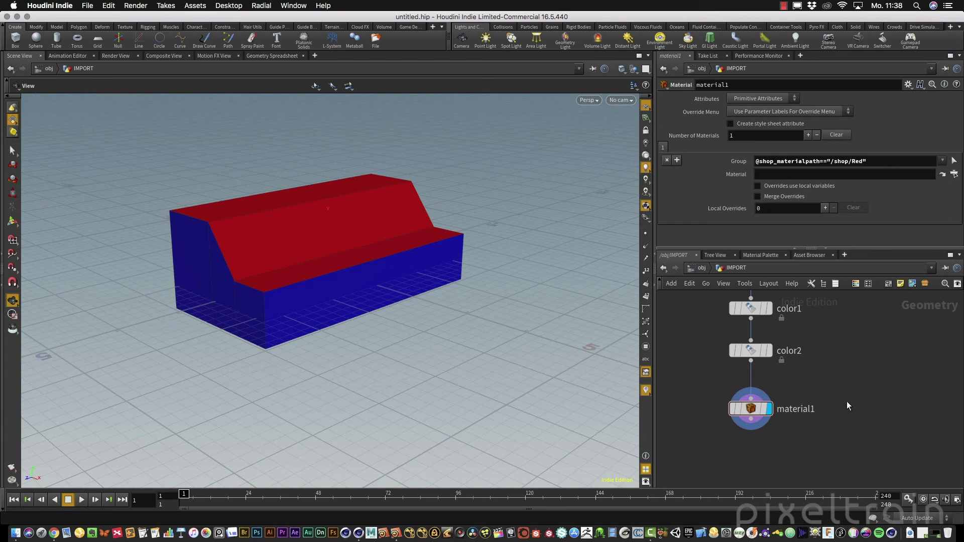
pyautogui.scroll(10, 846, 399)
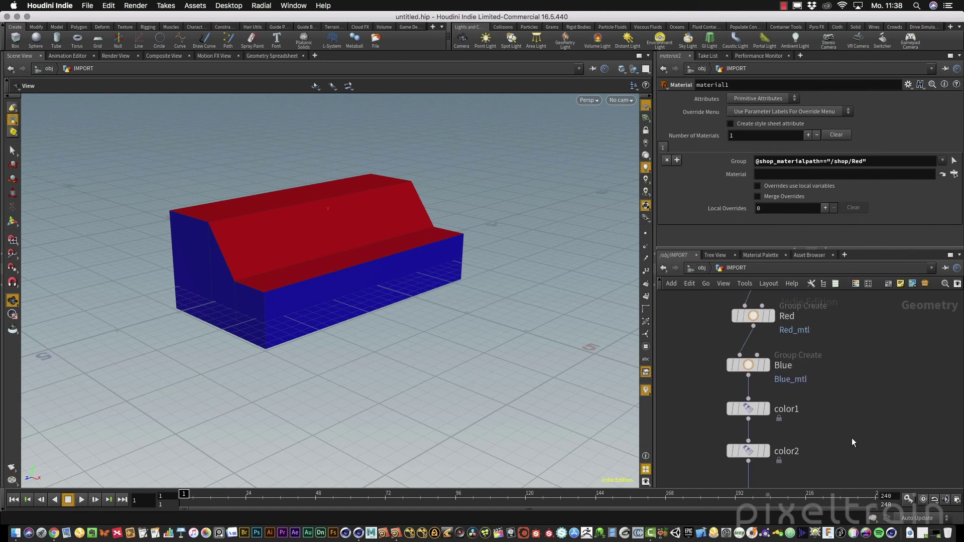
pyautogui.scroll(4, 862, 414)
pyautogui.moveTo(749, 338)
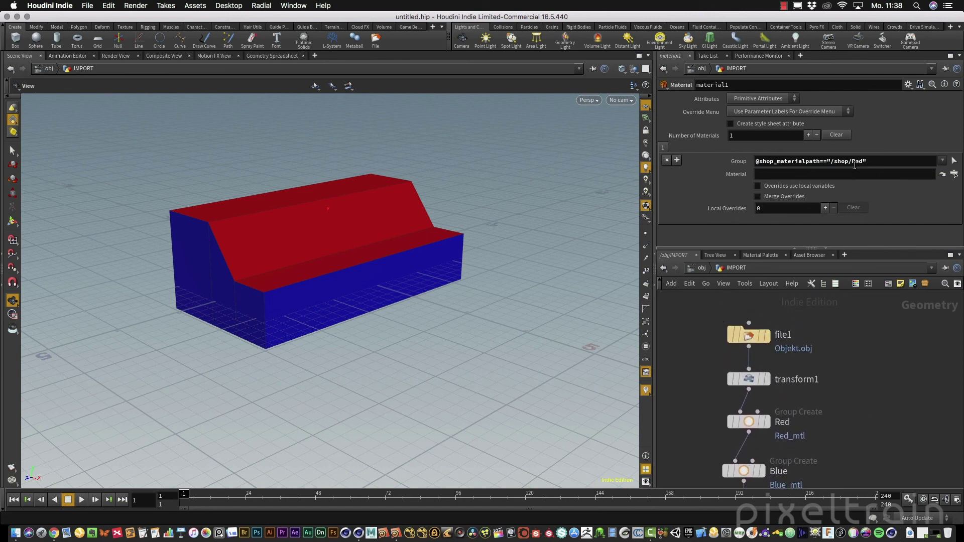
pyautogui.scroll(-6, 855, 365)
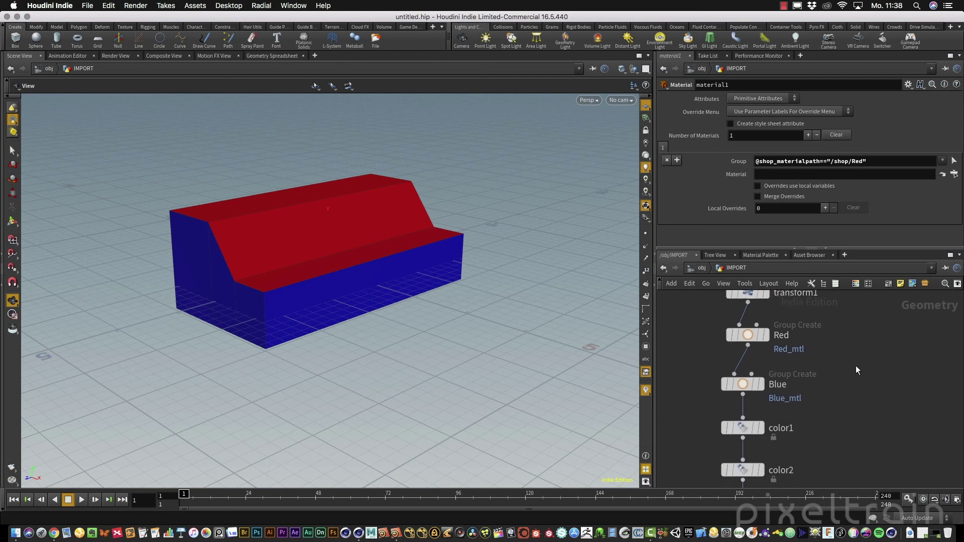
pyautogui.scroll(-4, 850, 418)
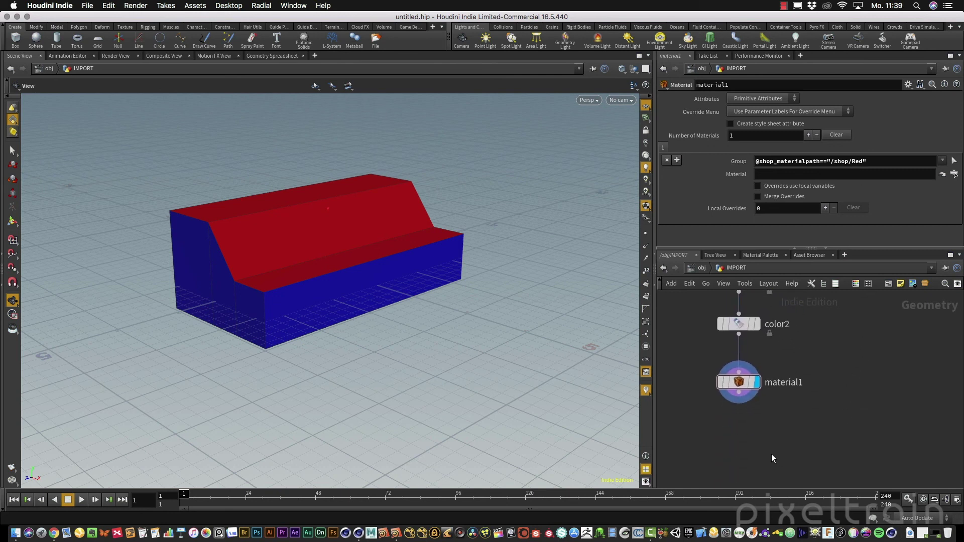